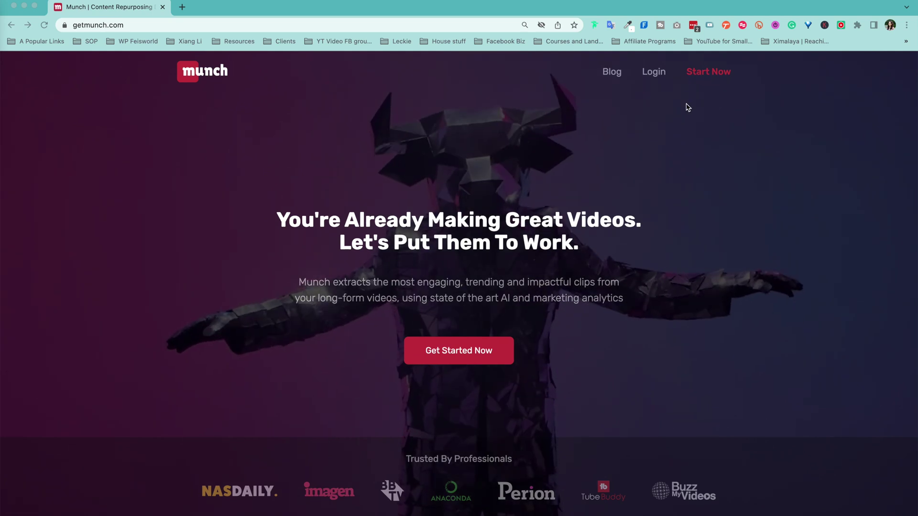
- Log in from getmunch.com to reach the My Projects dashboard
left_click(654, 73)
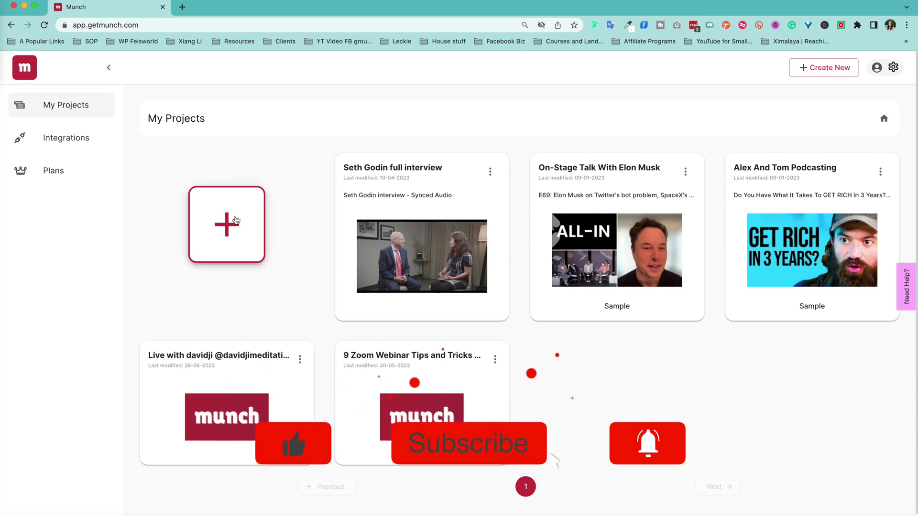
- Try Create New, see the Go Pro prompt for the used 1/1 trial video, return to My Projects
left_click(839, 68)
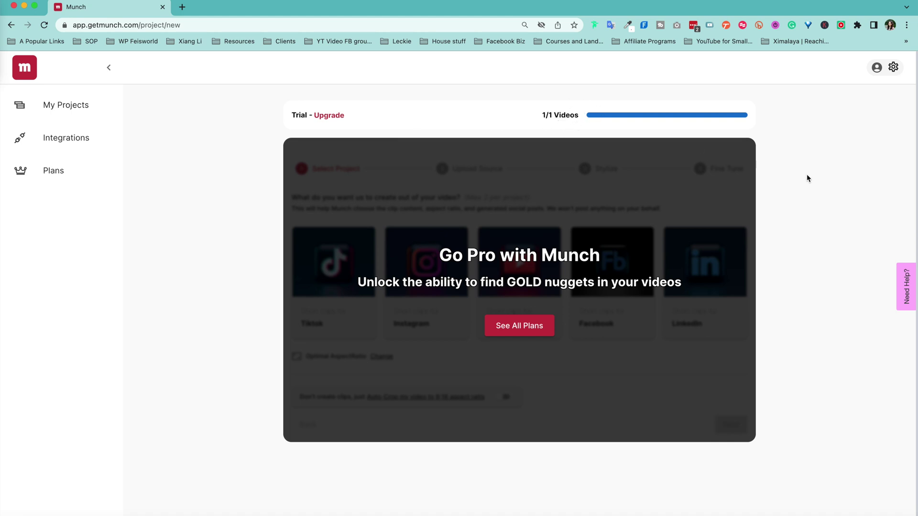
left_click(62, 106)
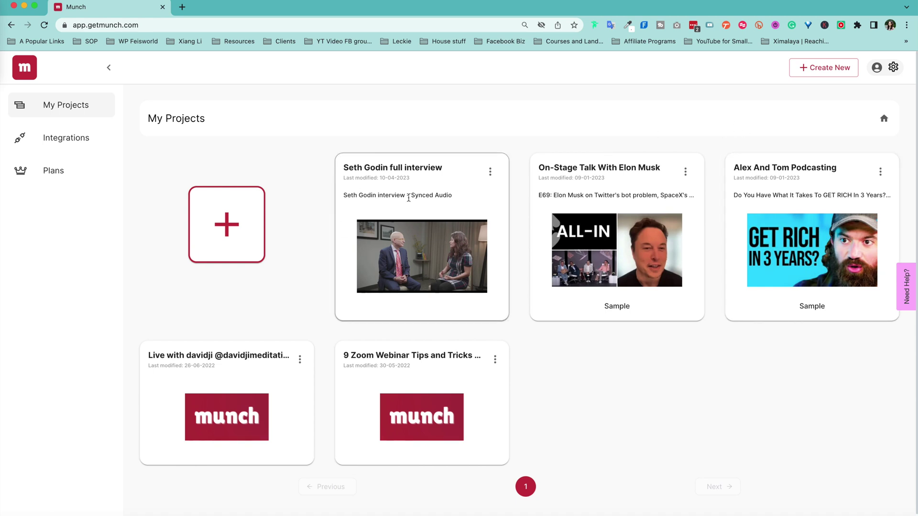
- Open the 'Seth Godin full interview' project from the dashboard
scroll(511, 444, "down", 1)
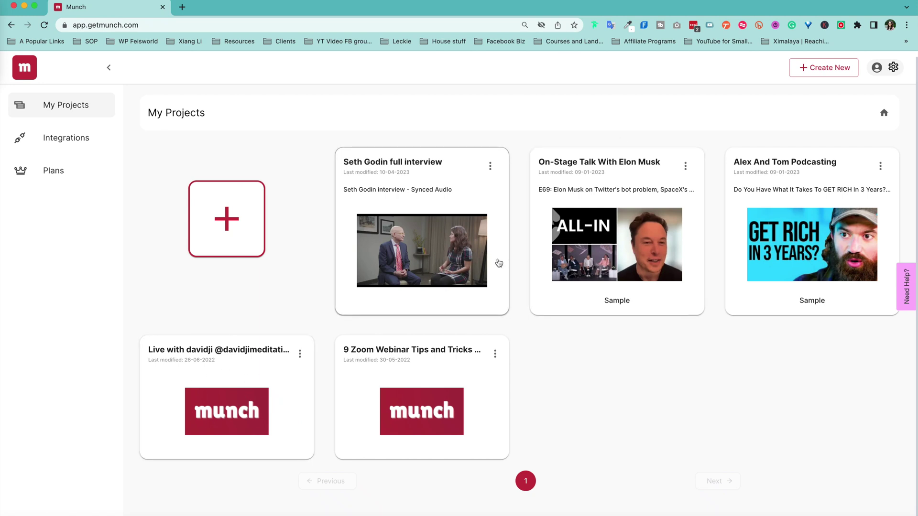
left_click(427, 246)
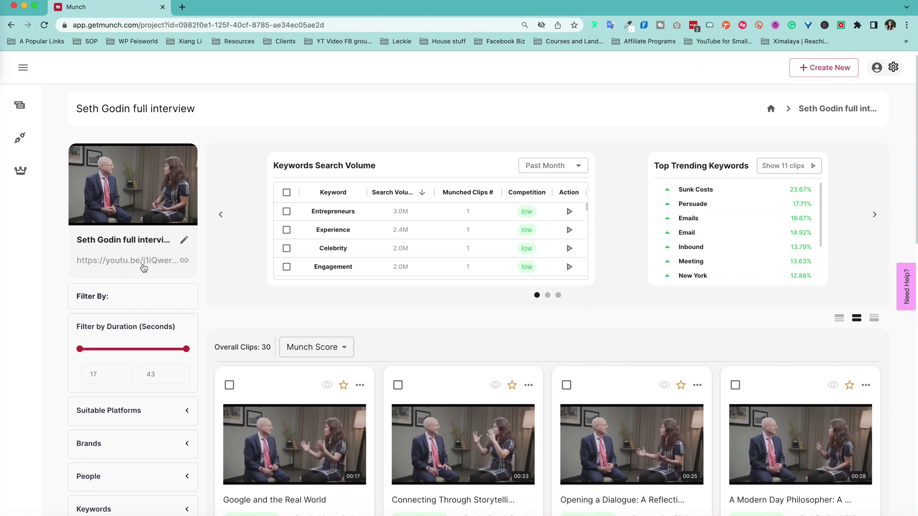
scroll(144, 268, "down", 1)
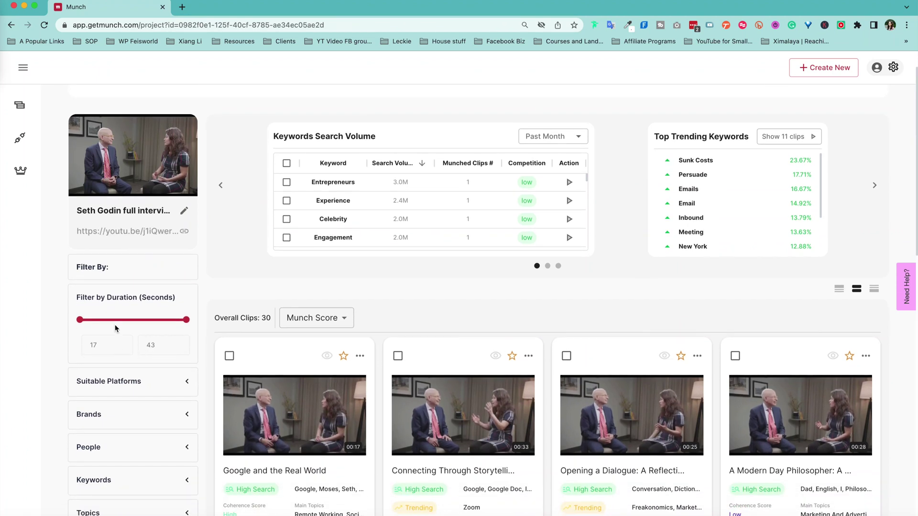
mouse_move(186, 319)
left_mouse_down()
mouse_move(122, 320)
mouse_move(192, 324)
left_mouse_up()
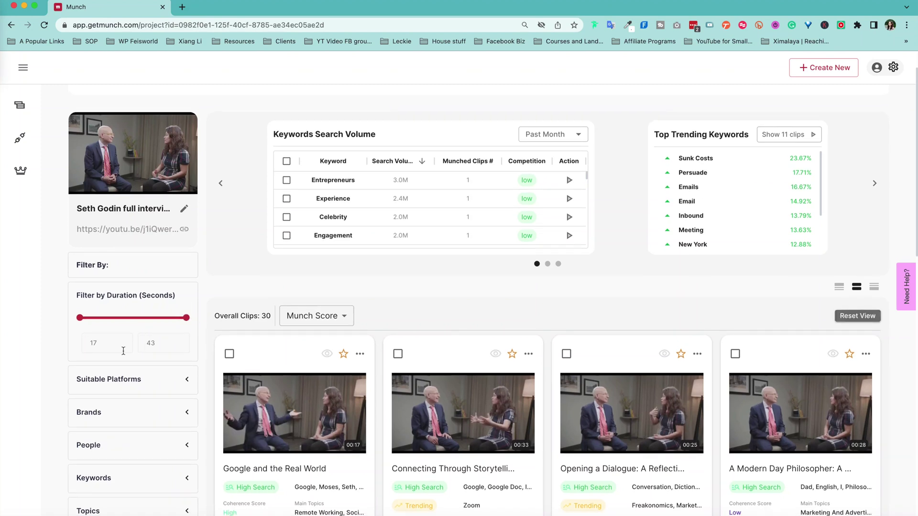
scroll(123, 351, "down", 2)
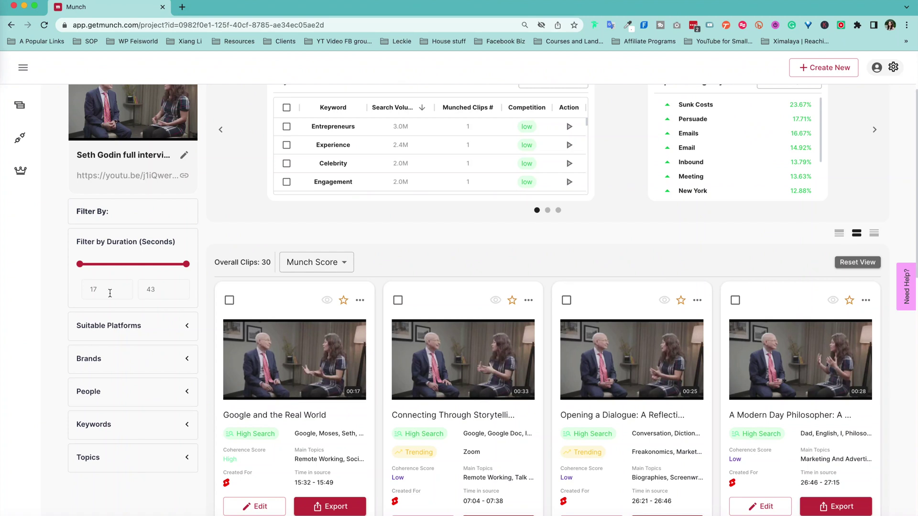
scroll(108, 286, "down", 1)
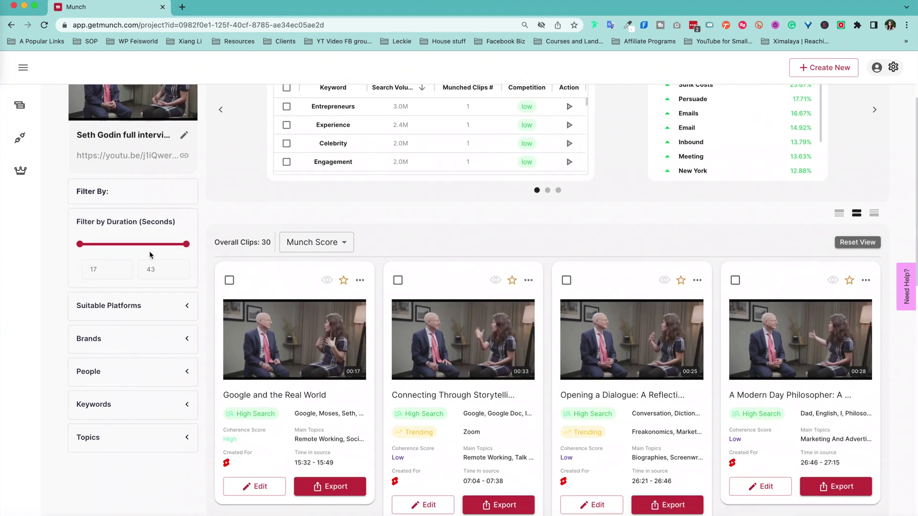
left_click_drag(185, 246, 214, 242)
scroll(144, 334, "down", 1)
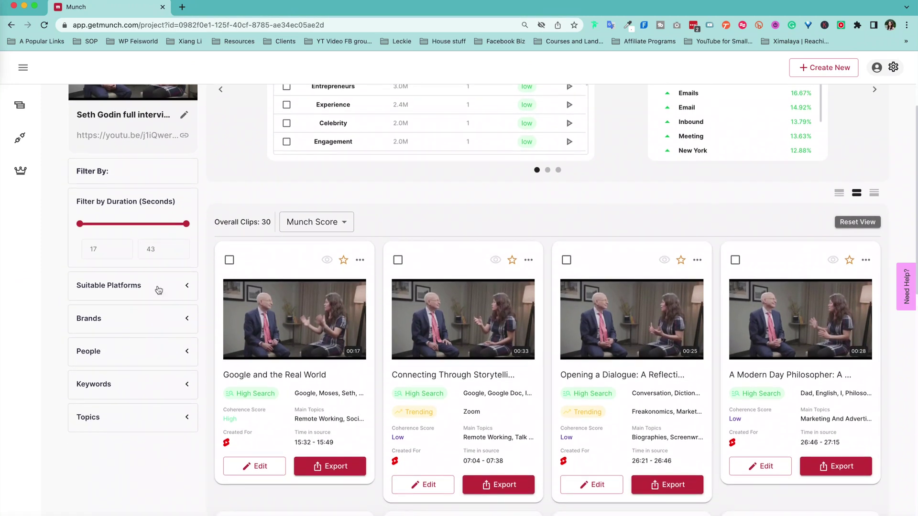
- Expand the Suitable Platforms, Brands and People filter groups
left_click(158, 287)
scroll(98, 231, "down", 3)
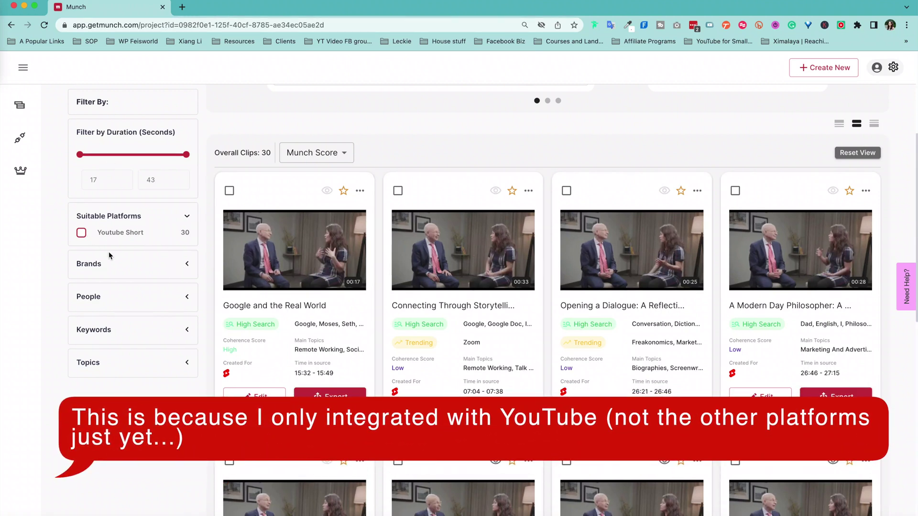
left_click(159, 262)
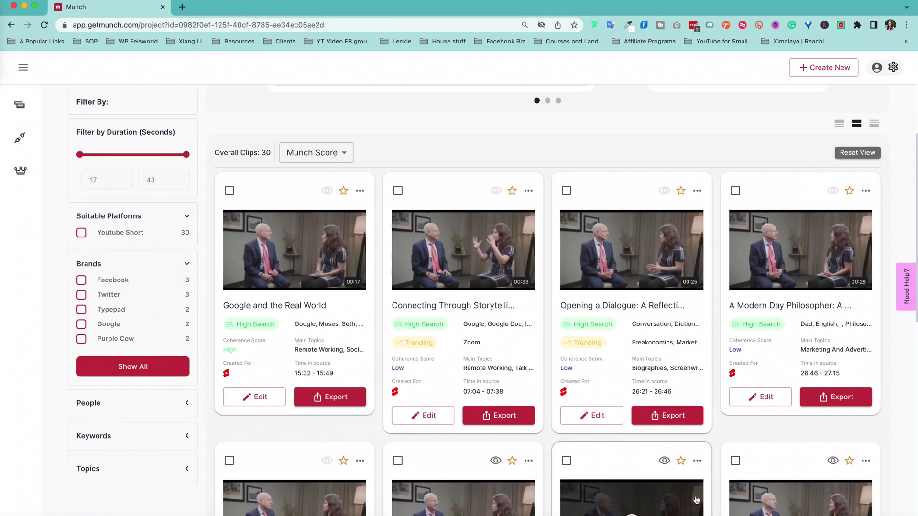
left_click(163, 410)
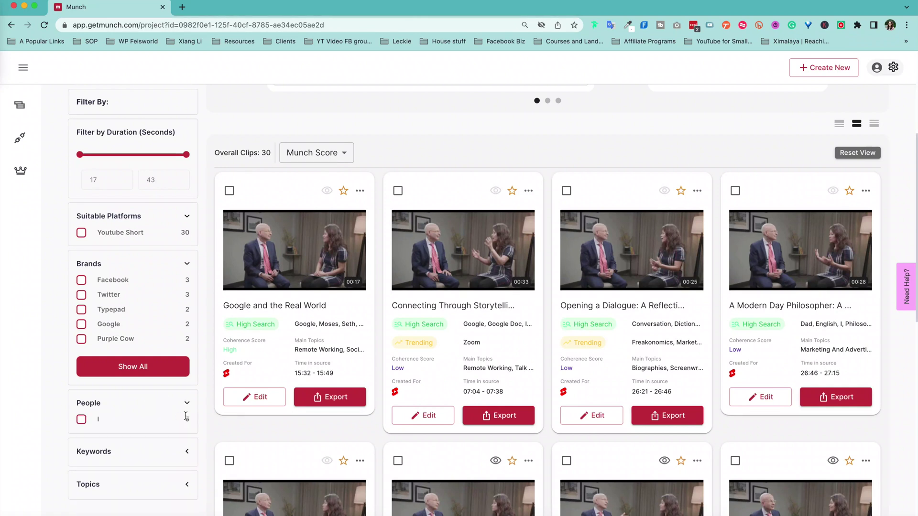
scroll(98, 345, "down", 2)
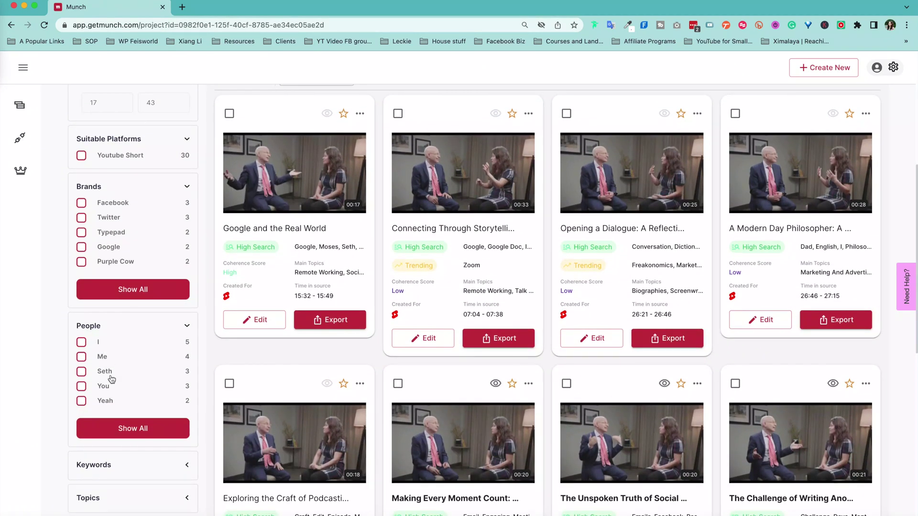
scroll(107, 363, "down", 3)
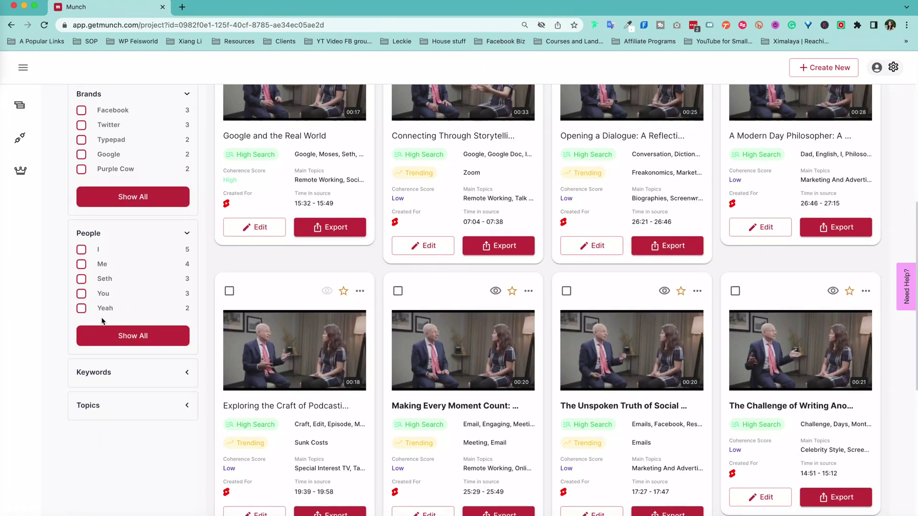
- Show every entry in the People and Brands filter lists
left_click(126, 333)
left_click(134, 207)
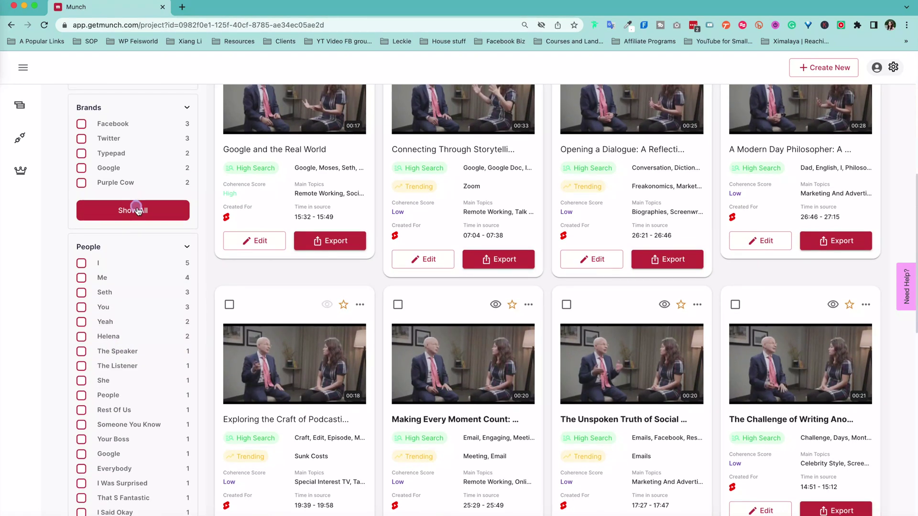
scroll(142, 370, "down", 20)
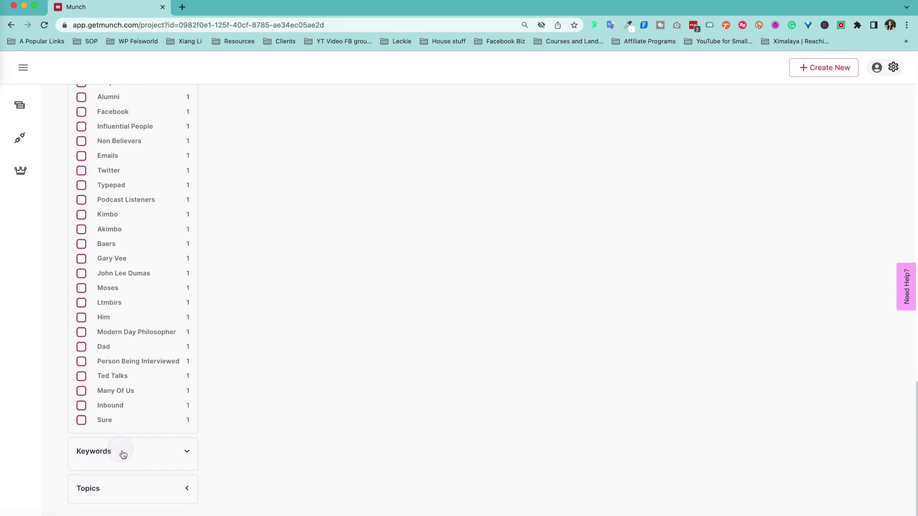
- Expand the Keywords filter and show its full list of keywords
left_click(121, 454)
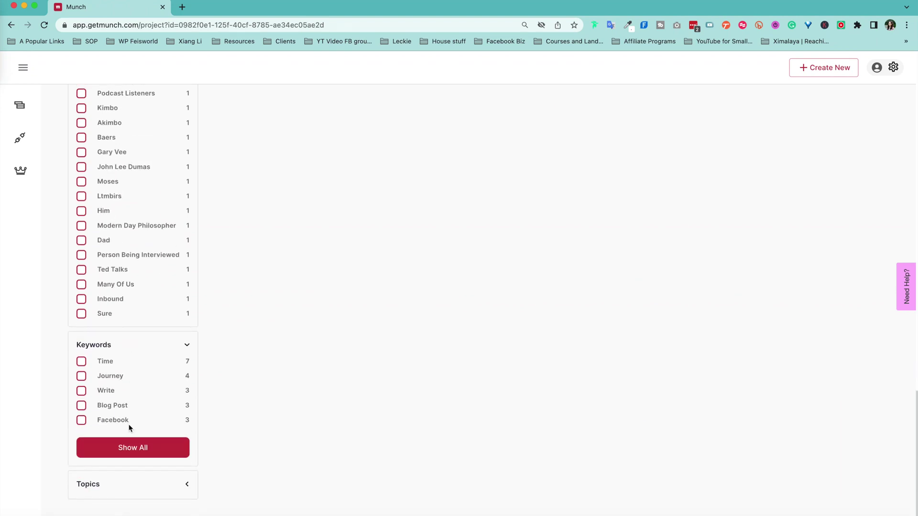
left_click(128, 440)
scroll(138, 430, "down", 9)
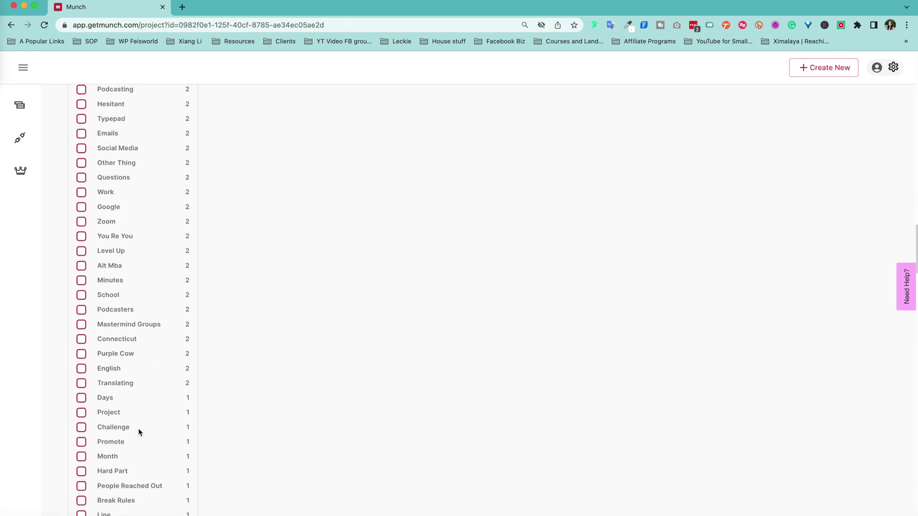
scroll(138, 428, "down", 20)
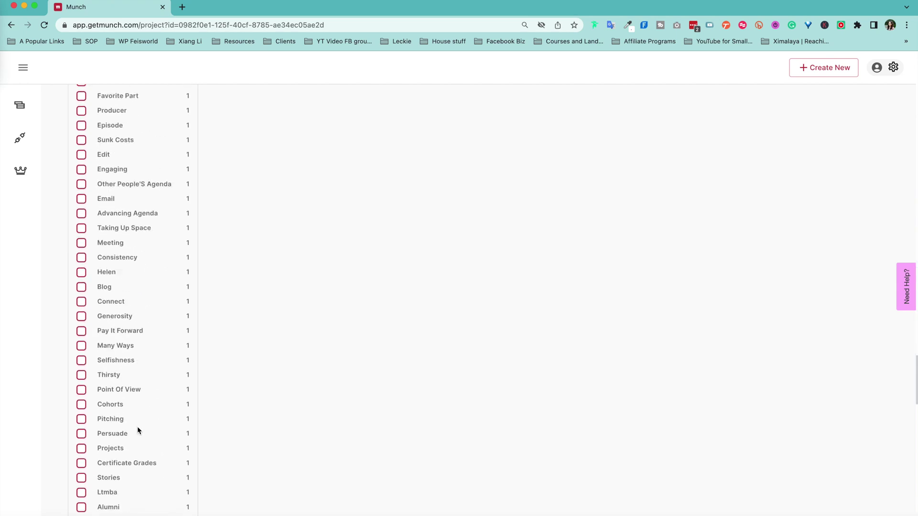
scroll(137, 429, "down", 18)
scroll(120, 402, "up", 4)
scroll(125, 398, "down", 9)
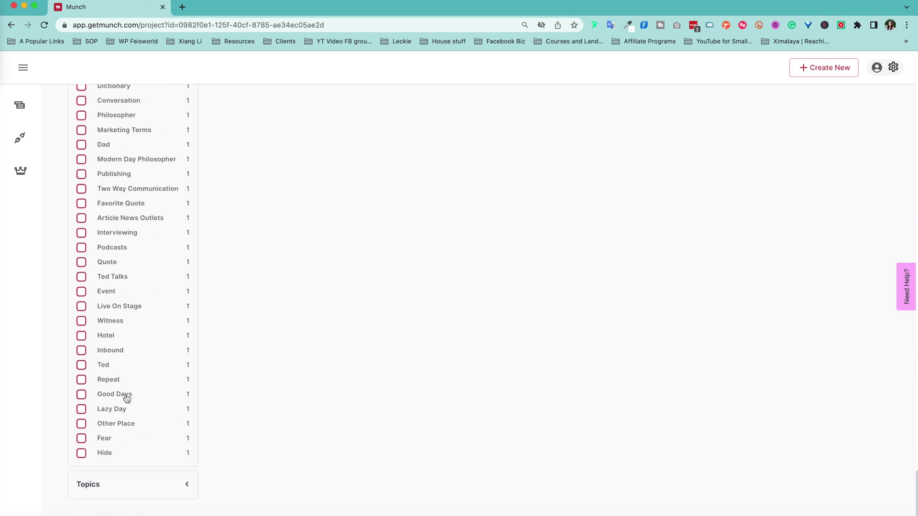
scroll(138, 396, "up", 20)
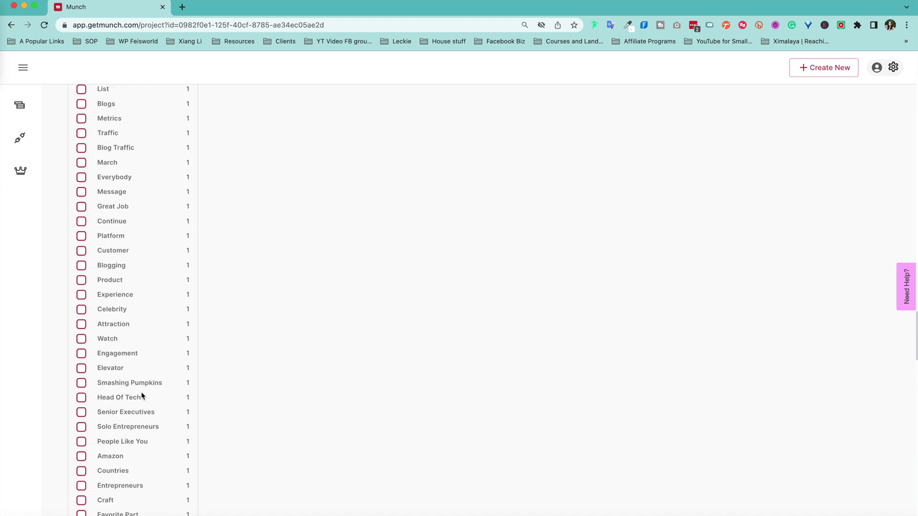
scroll(142, 395, "up", 20)
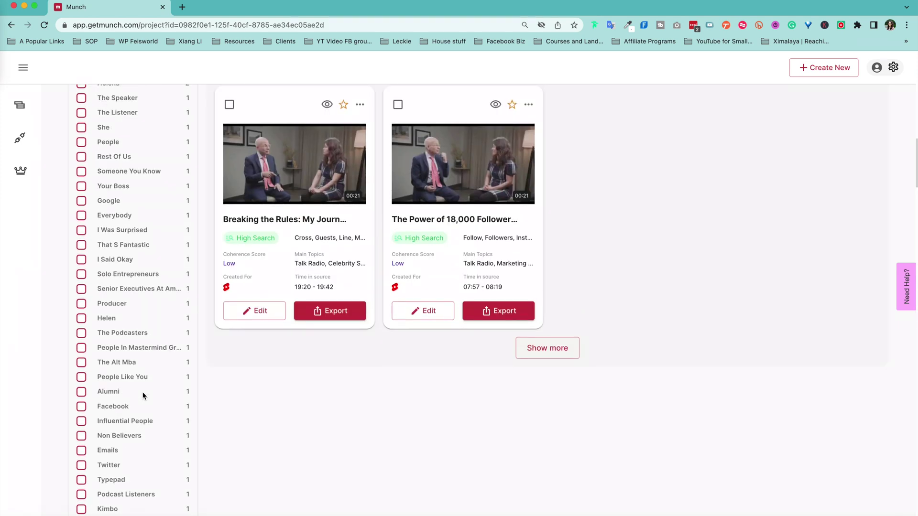
scroll(143, 395, "down", 5)
scroll(143, 396, "down", 7)
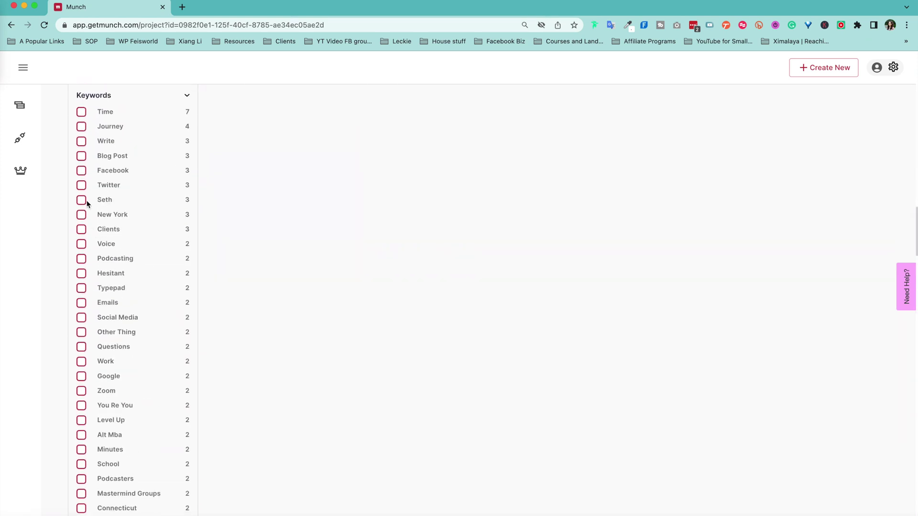
- Filter by the keywords Seth and New York, then untick both again
left_click(82, 215)
left_click(81, 201)
scroll(148, 271, "up", 6)
scroll(108, 313, "down", 4)
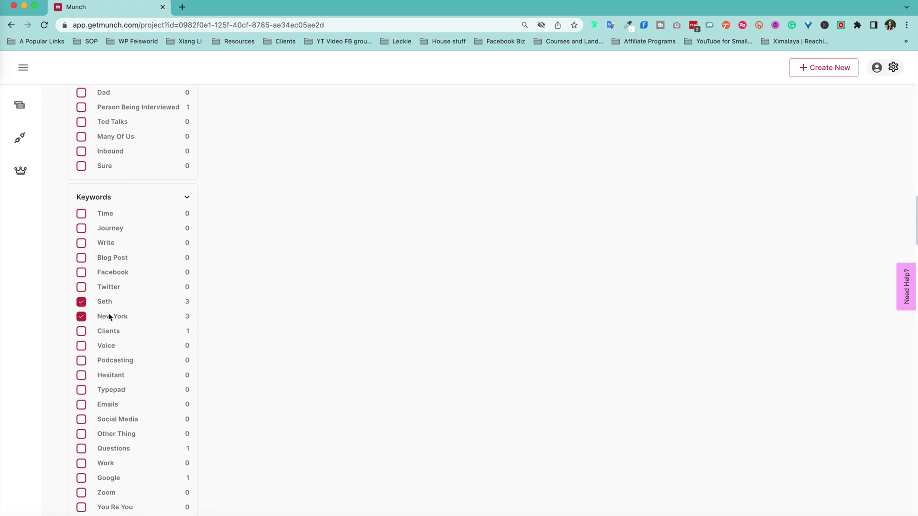
left_click(80, 302)
left_click(81, 316)
- Show every topic in the Topics filter
scroll(137, 395, "down", 10)
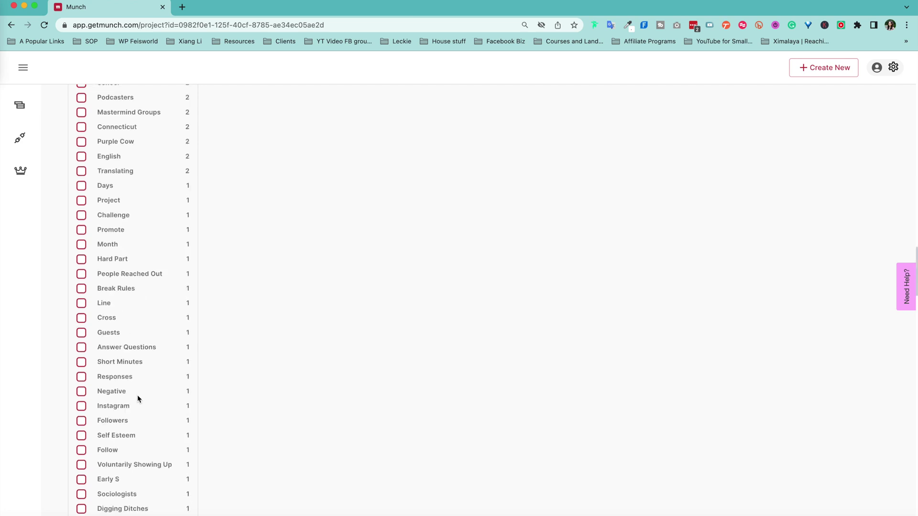
scroll(137, 396, "down", 10)
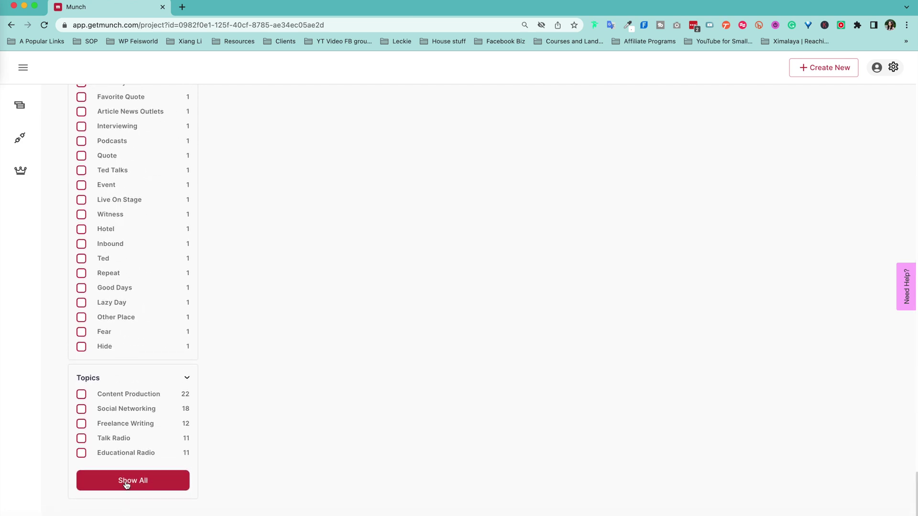
left_click(127, 481)
- Tick the Remote Working and Celebrity Style topic filters
scroll(157, 473, "down", 8)
scroll(156, 470, "up", 5)
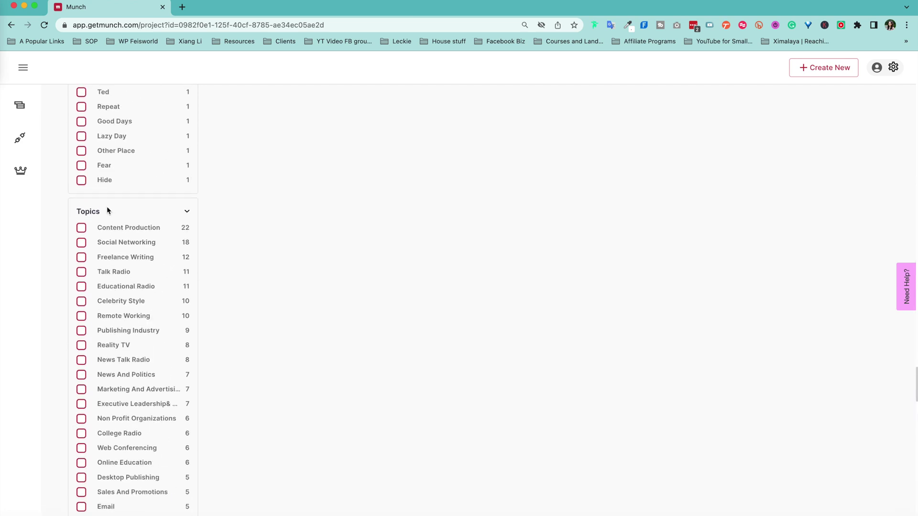
scroll(147, 229, "down", 3)
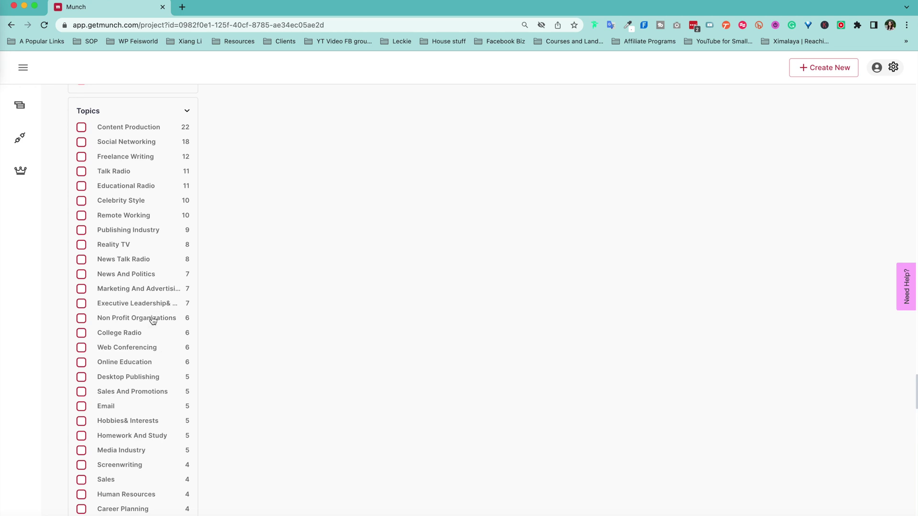
scroll(134, 420, "down", 1)
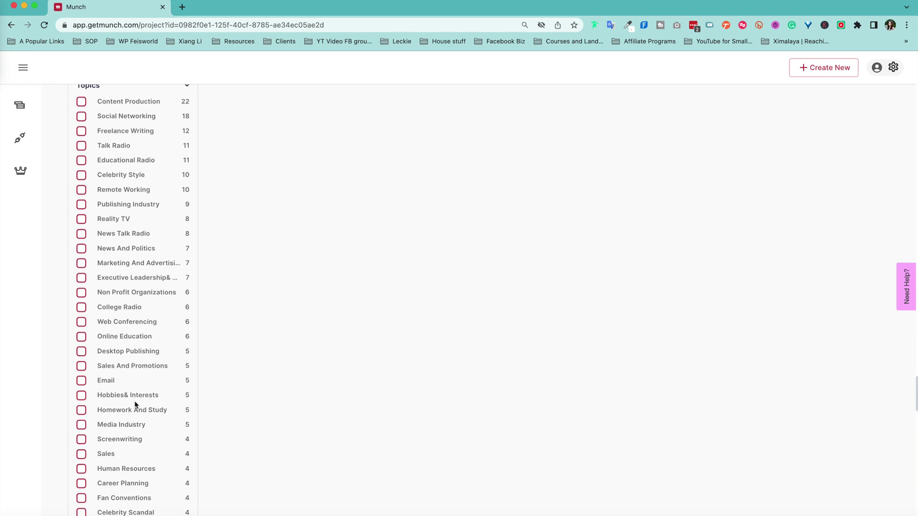
scroll(98, 224, "up", 1)
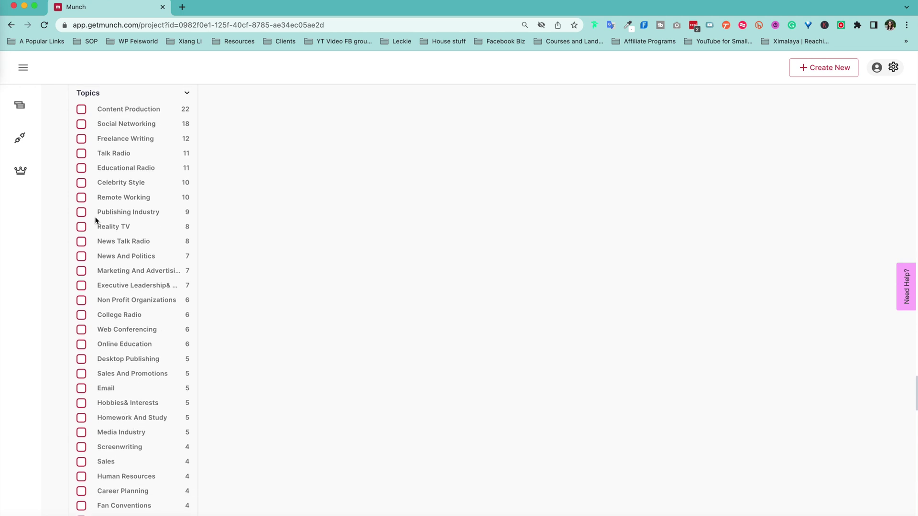
left_click(81, 199)
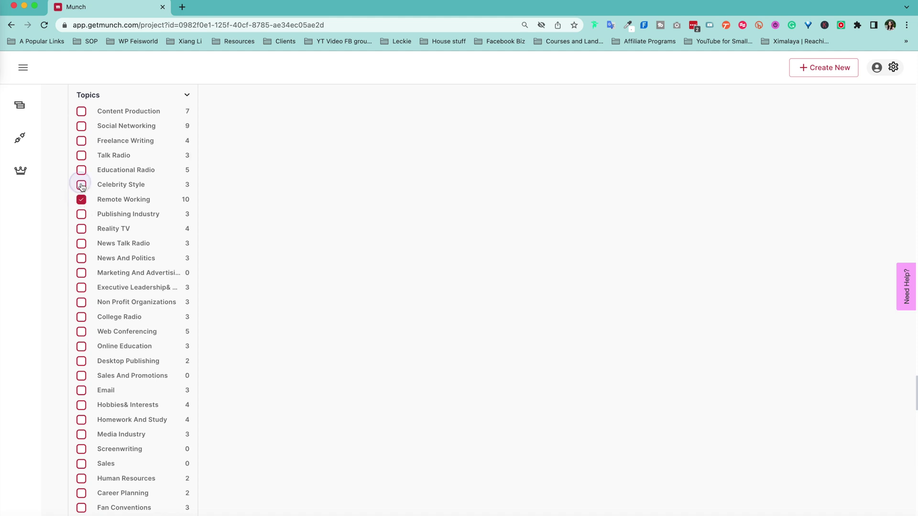
left_click(81, 185)
- Add the Freelance Writing and Social Networking topics, then return to the clip grid
scroll(148, 371, "down", 1)
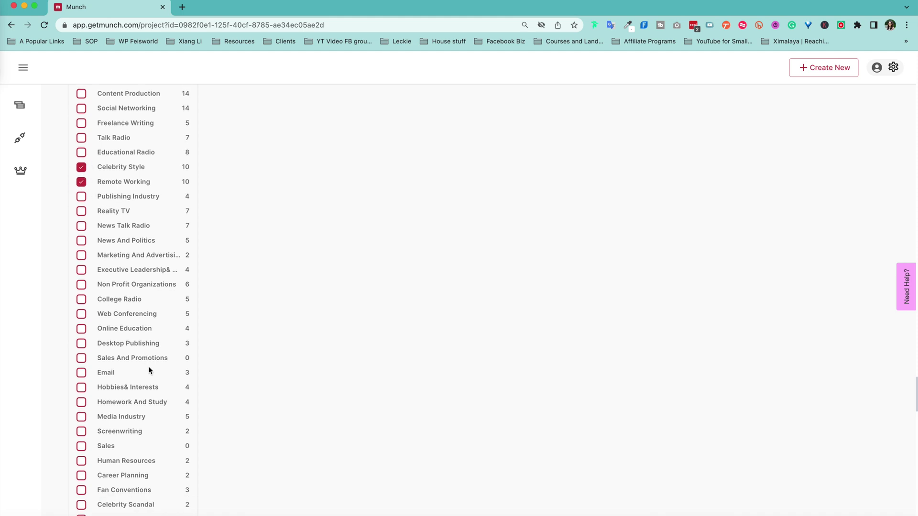
left_click(82, 124)
left_click(81, 108)
scroll(157, 363, "down", 15)
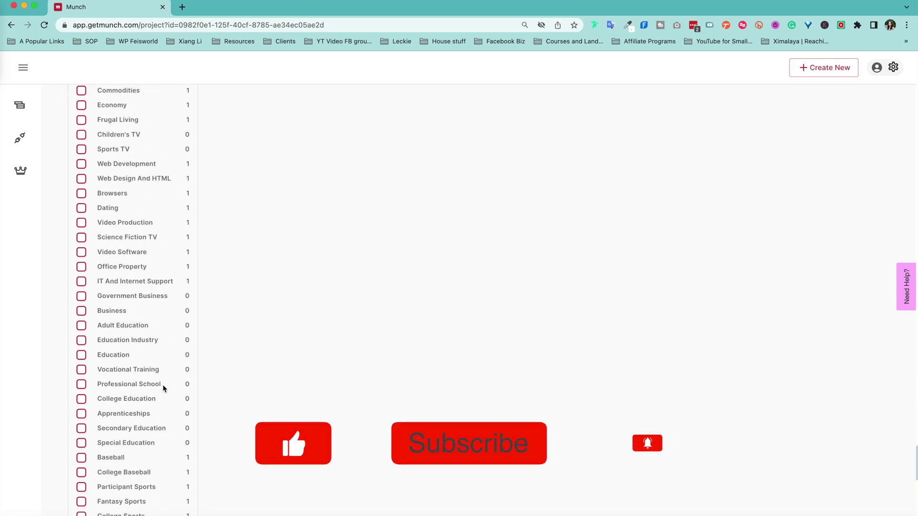
scroll(164, 388, "up", 5)
scroll(543, 371, "up", 15)
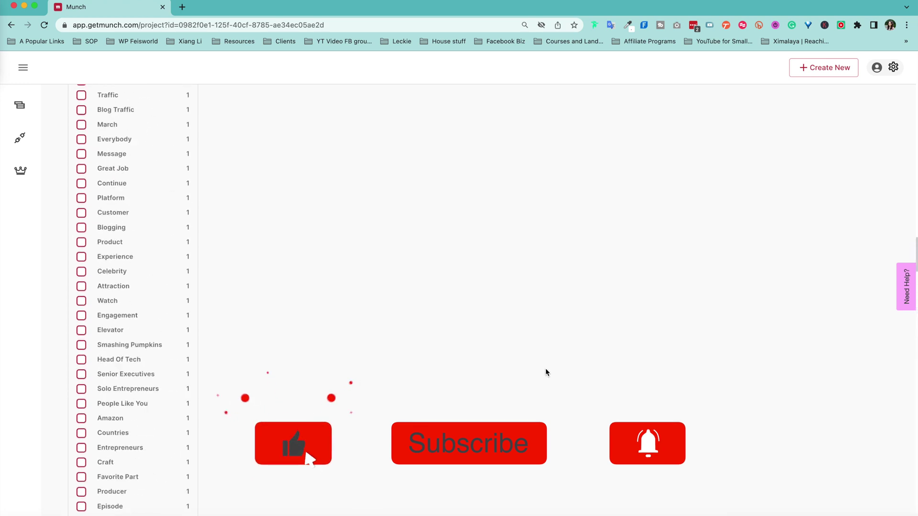
scroll(546, 372, "up", 15)
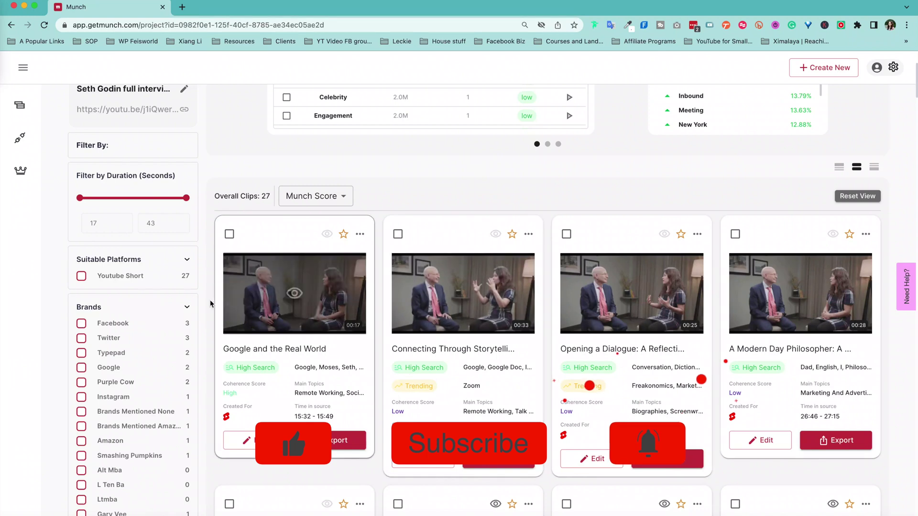
- Check the Munch Score sort options and leave the sorting unchanged
scroll(505, 369, "up", 3)
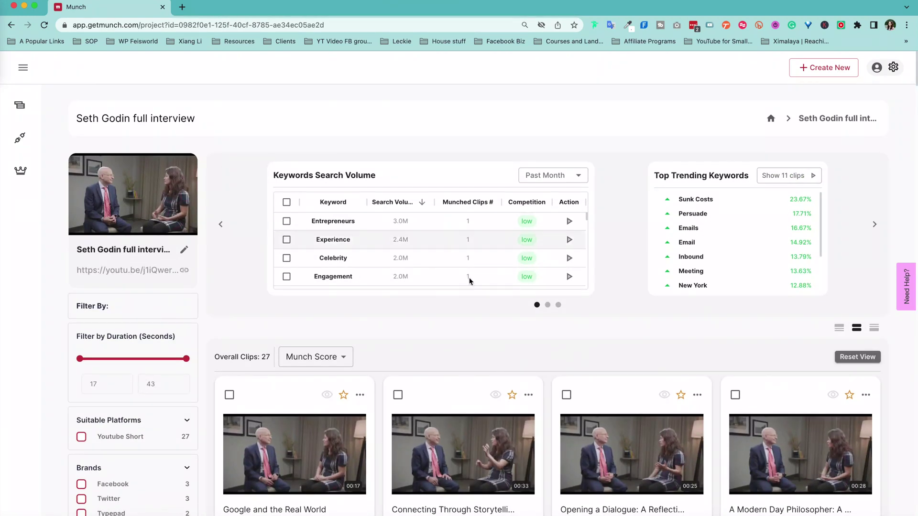
scroll(467, 286, "down", 3)
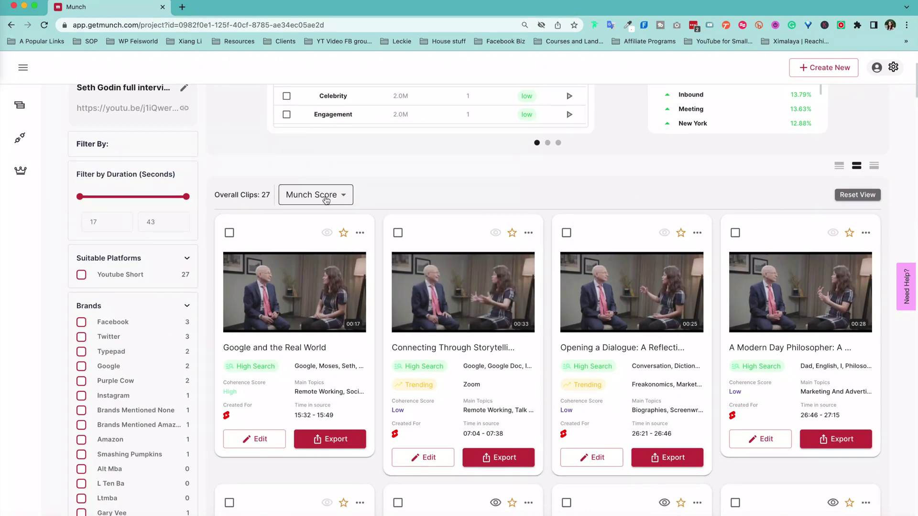
left_click(344, 196)
left_click(335, 204)
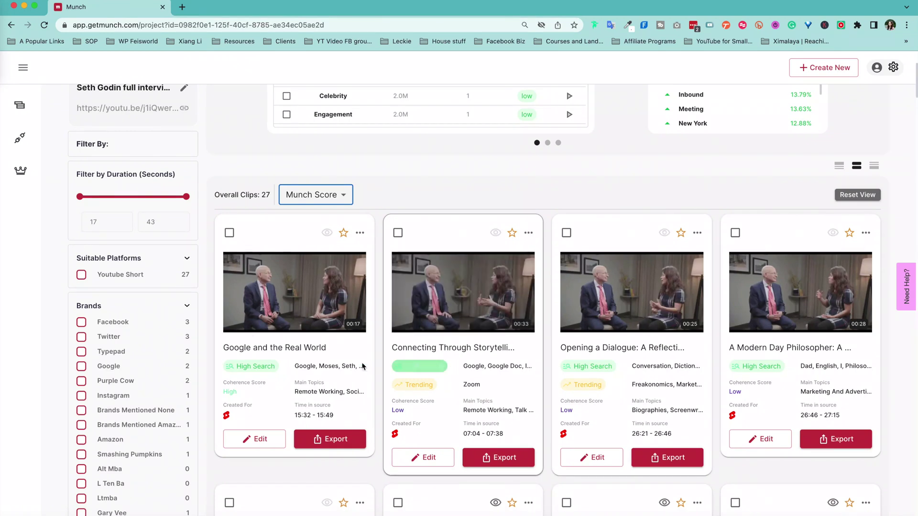
- Collapse the People and Brands filter groups to their headings
scroll(181, 388, "down", 15)
scroll(181, 387, "up", 10)
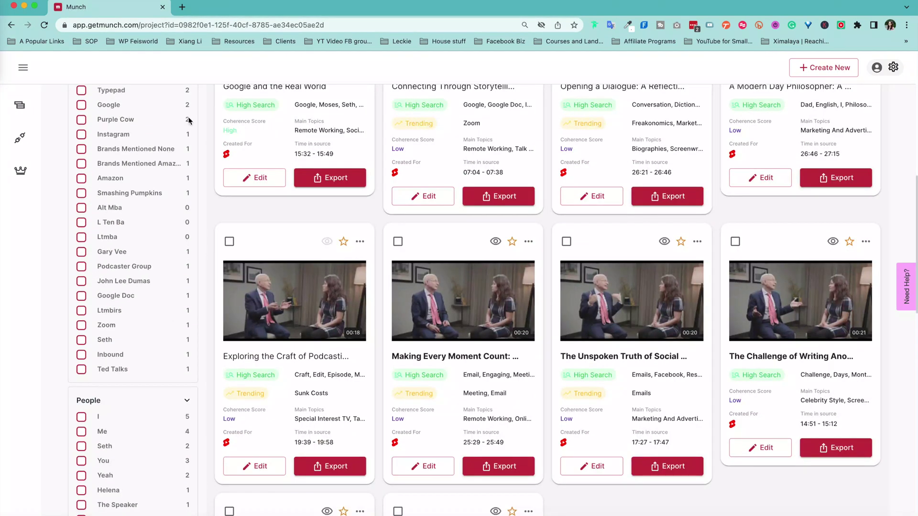
left_click(184, 399)
scroll(178, 396, "up", 8)
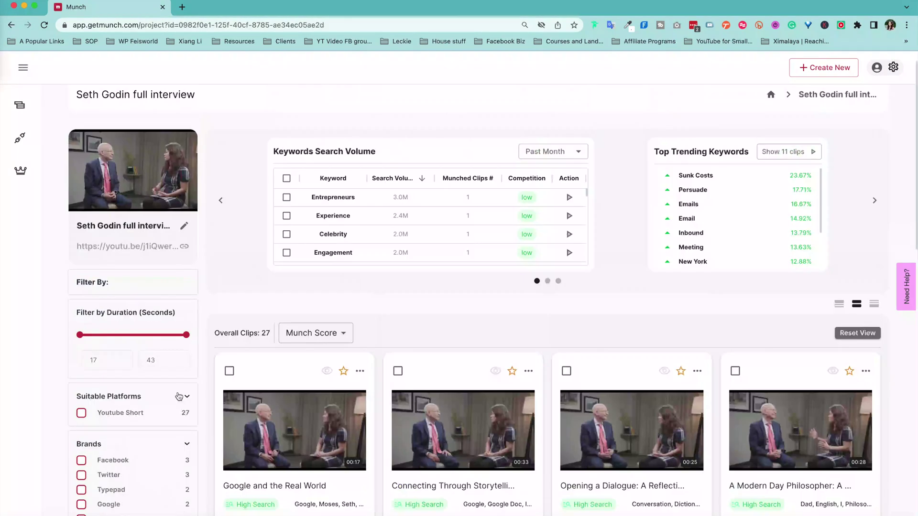
left_click(185, 444)
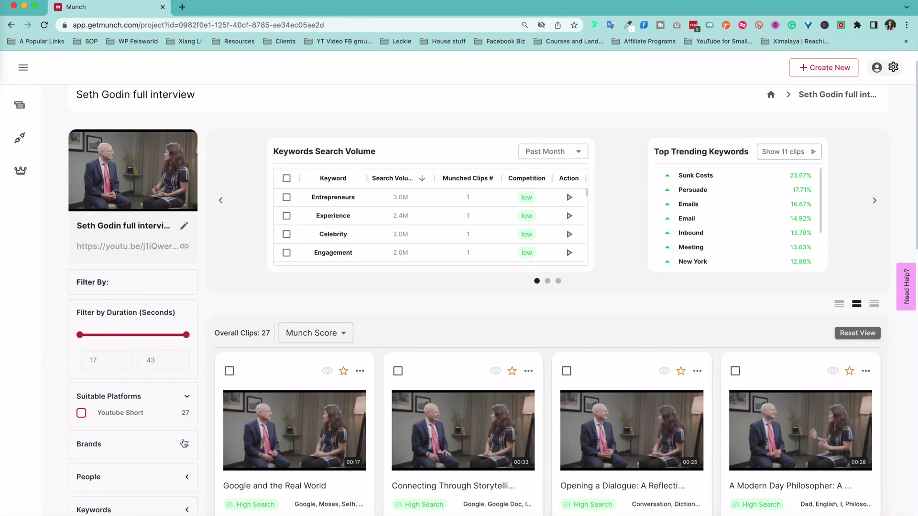
scroll(197, 401, "down", 5)
scroll(167, 373, "up", 5)
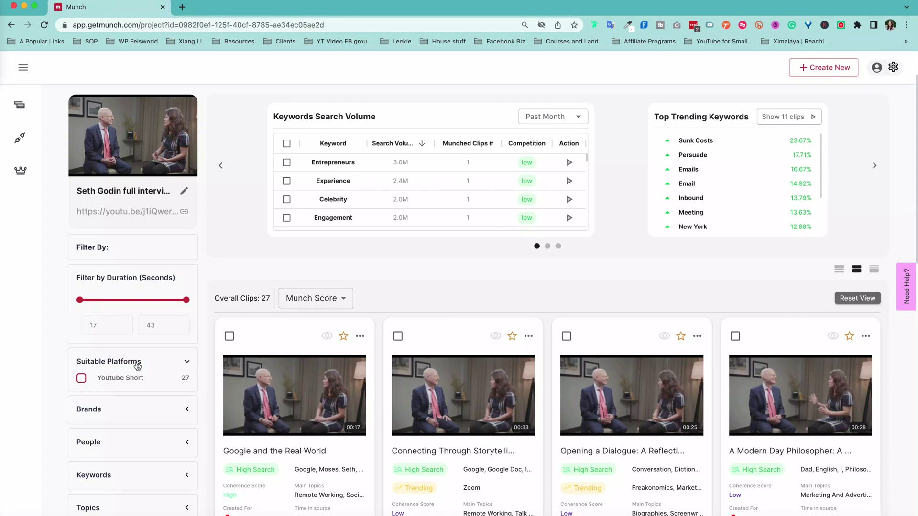
scroll(458, 306, "down", 1)
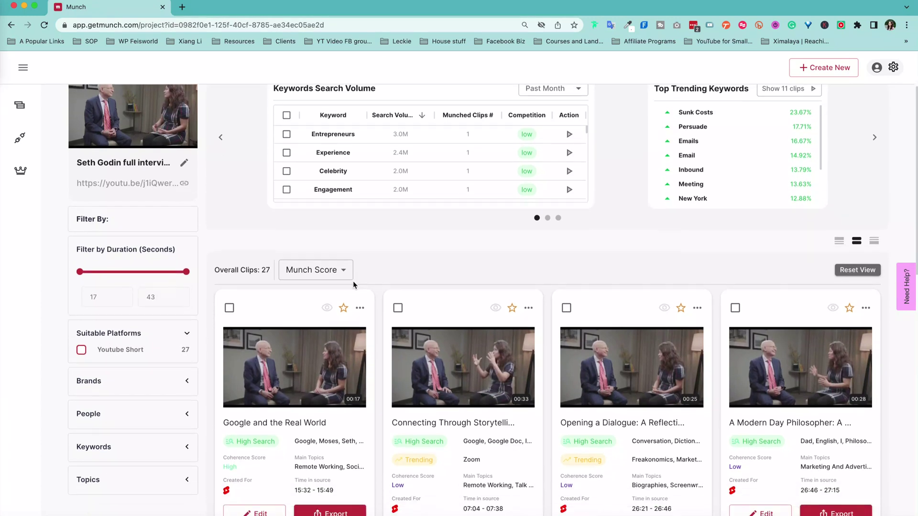
scroll(318, 274, "up", 3)
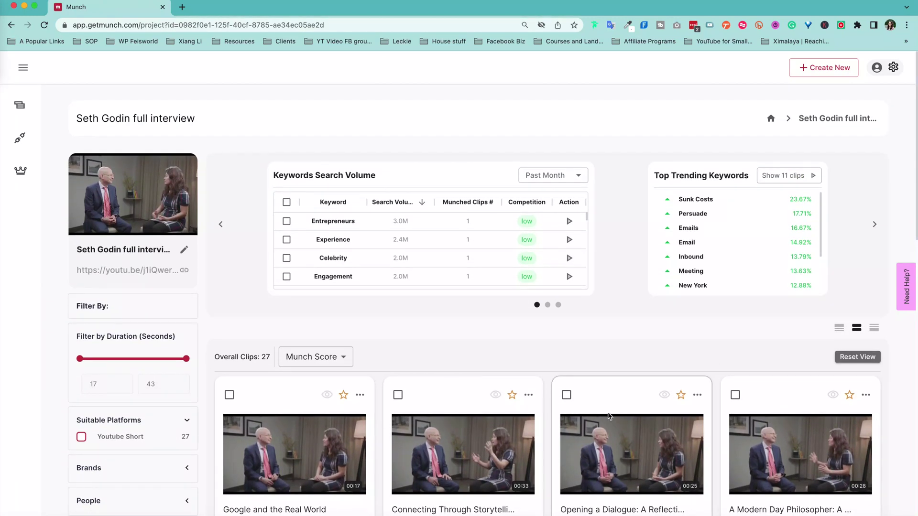
scroll(823, 249, "down", 1)
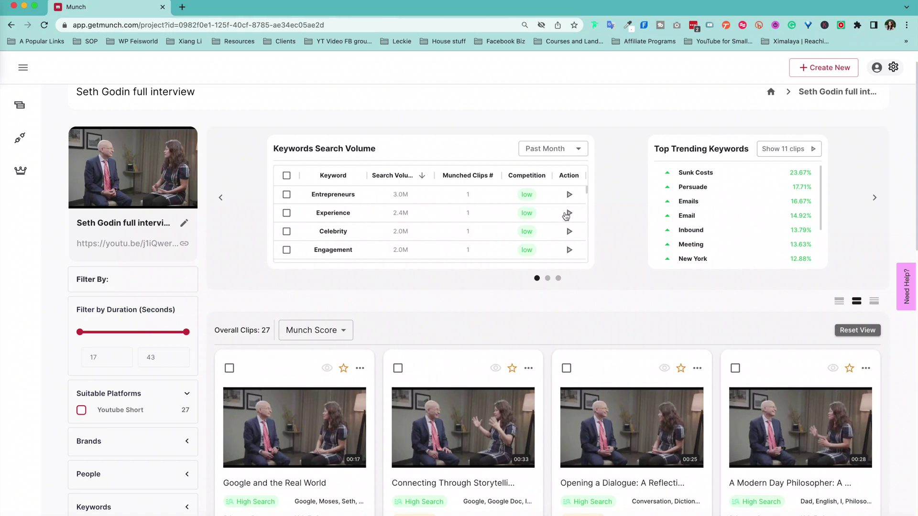
scroll(440, 207, "down", 1)
scroll(504, 231, "down", 2)
scroll(505, 237, "up", 4)
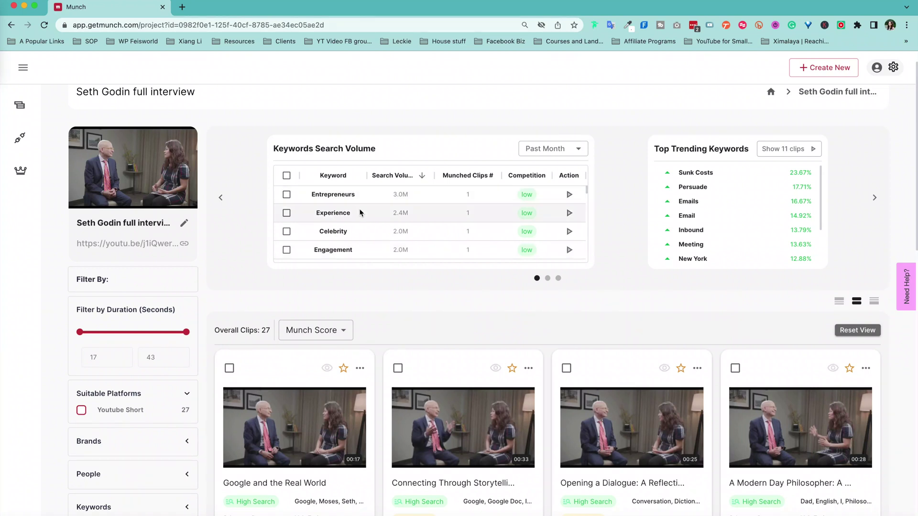
mouse_move(403, 180)
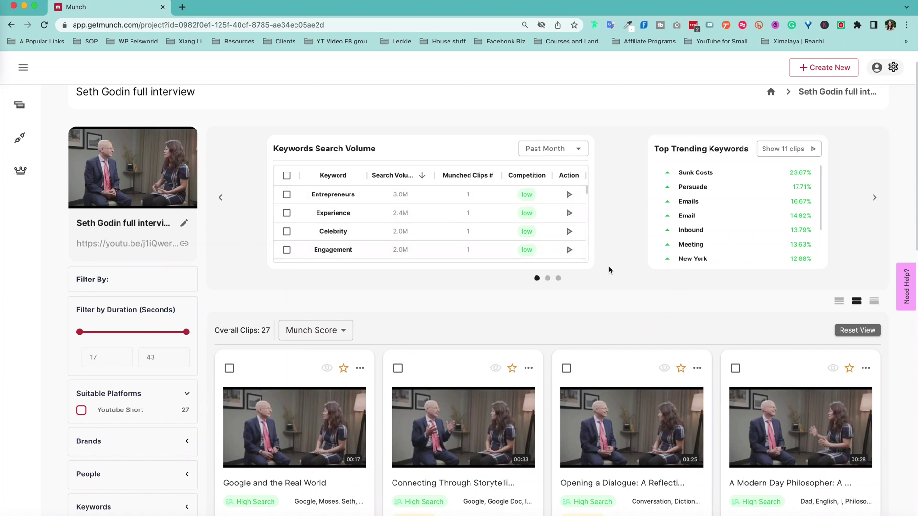
left_click_drag(606, 266, 618, 239)
left_click(617, 239)
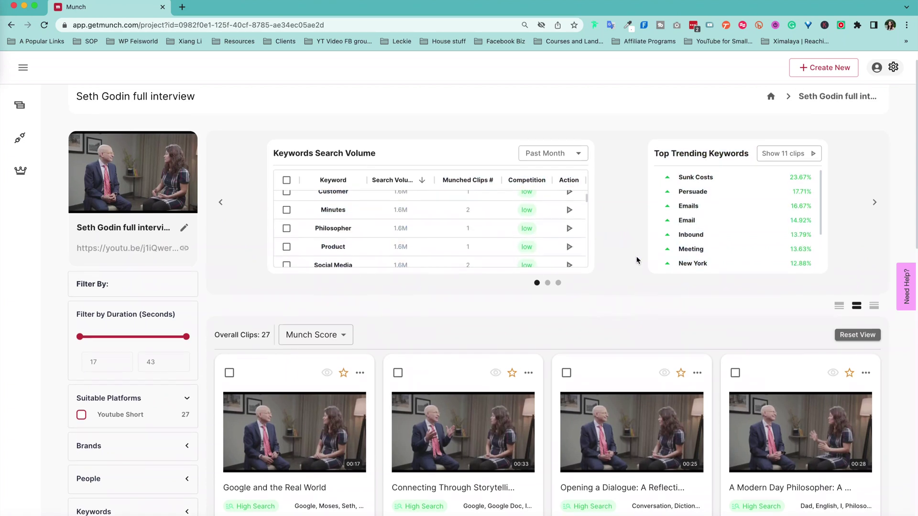
scroll(817, 246, "up", 1)
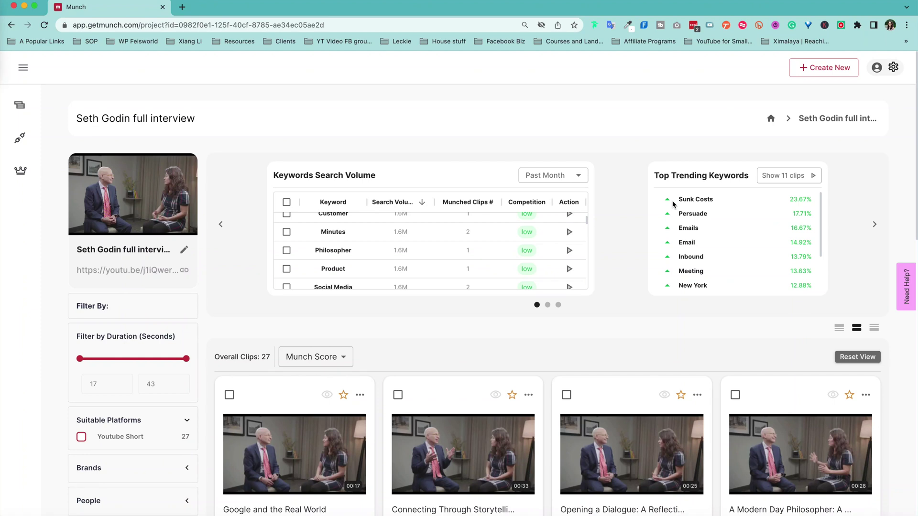
left_click(796, 178)
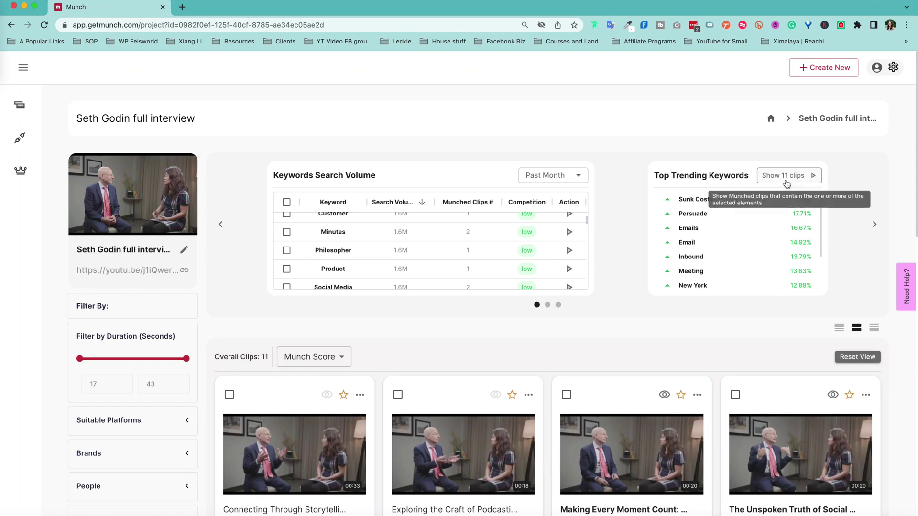
- Scroll through the 11 trending-keyword clips and open the first clip's preview
scroll(264, 376, "down", 4)
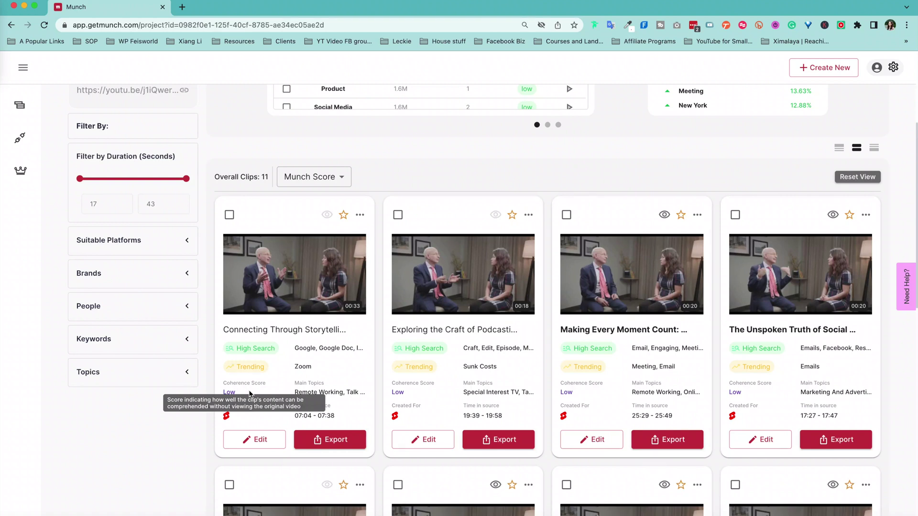
scroll(259, 400, "down", 5)
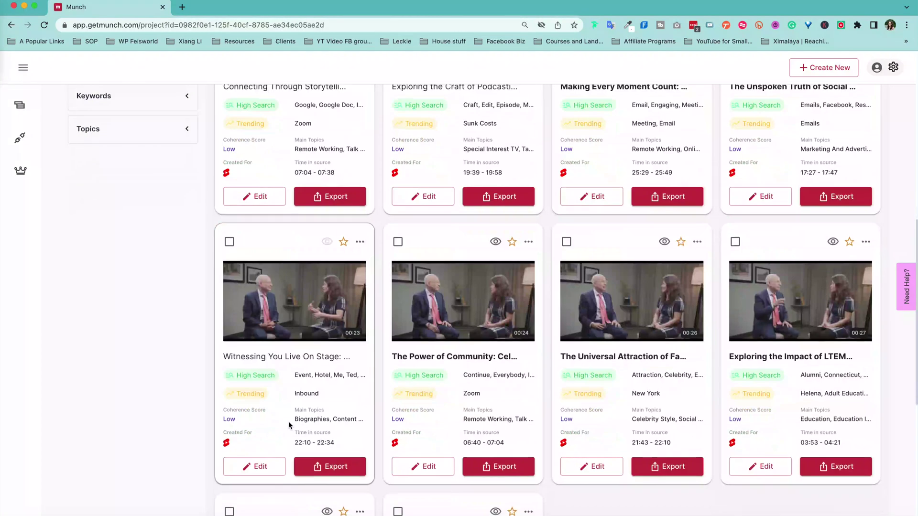
scroll(394, 319, "down", 6)
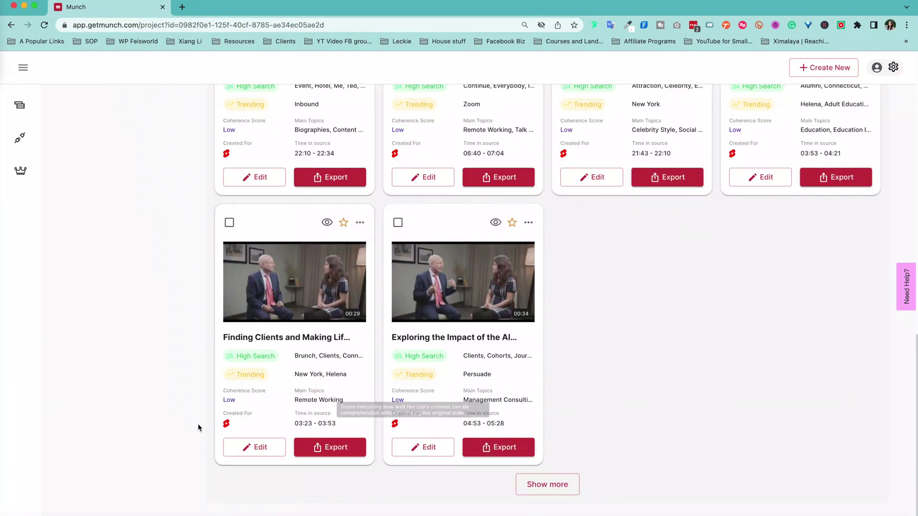
scroll(199, 426, "up", 10)
mouse_move(292, 198)
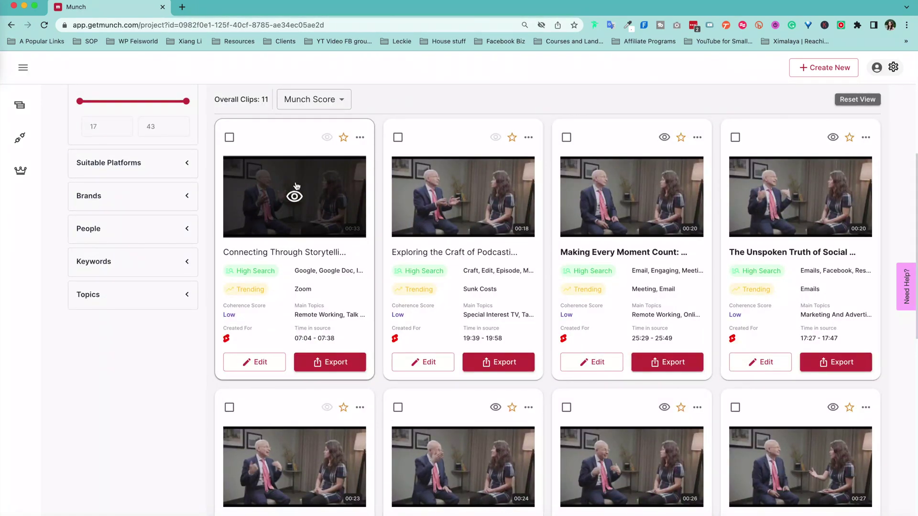
left_click(295, 197)
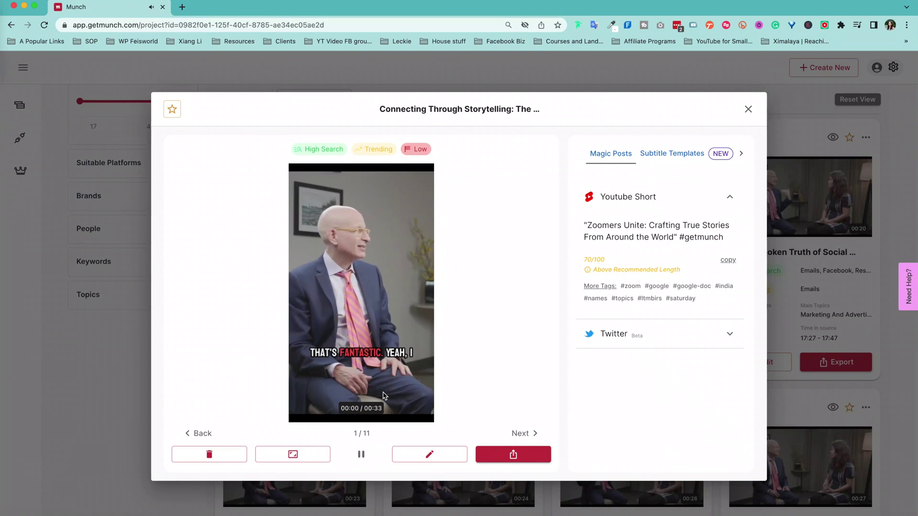
- Lower the volume, pause 'Connecting Through Storytelling' at 00:11, and show the subtitle templates
key("XF86AudioLowerVolume")
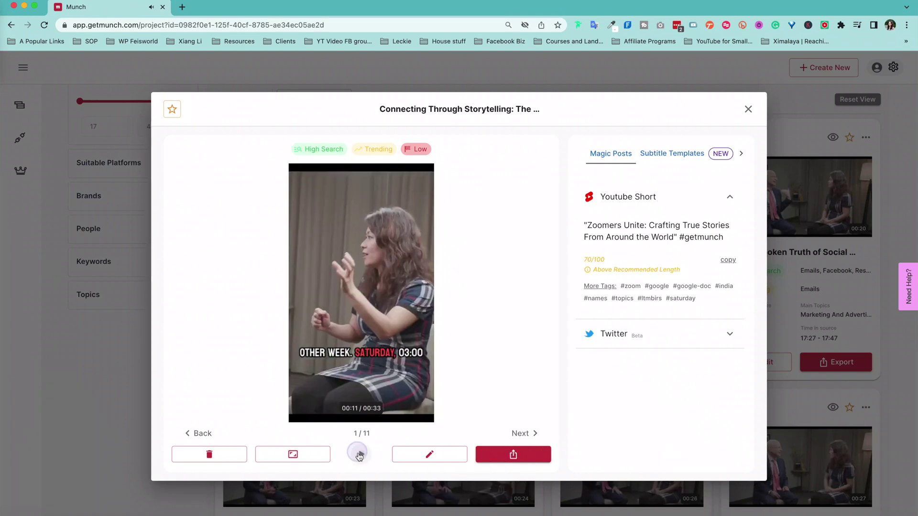
left_click(362, 457)
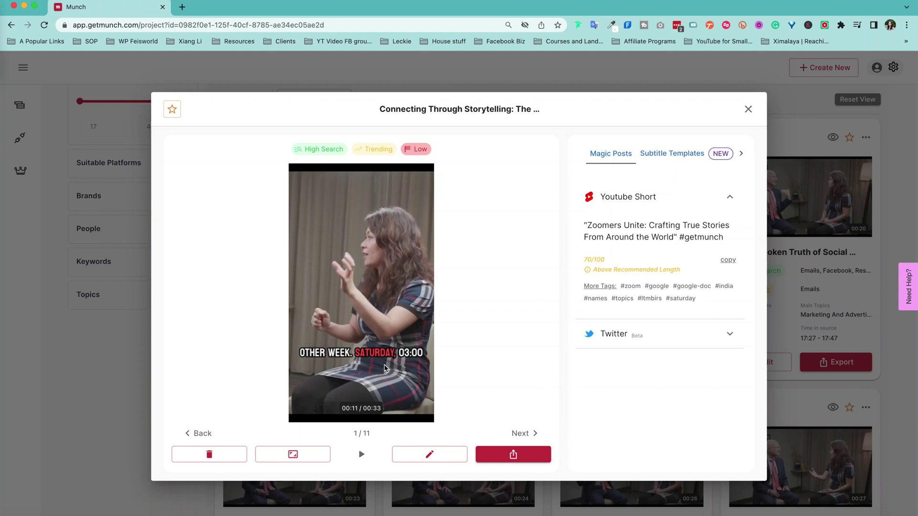
left_click(671, 153)
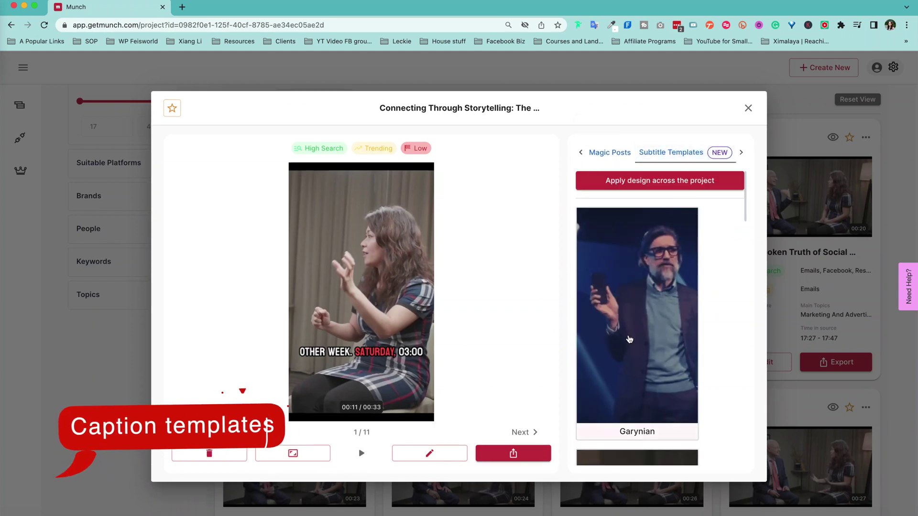
- Try the Hormoso subtitle style, then apply Rogano and play its caption preview
scroll(712, 289, "down", 5)
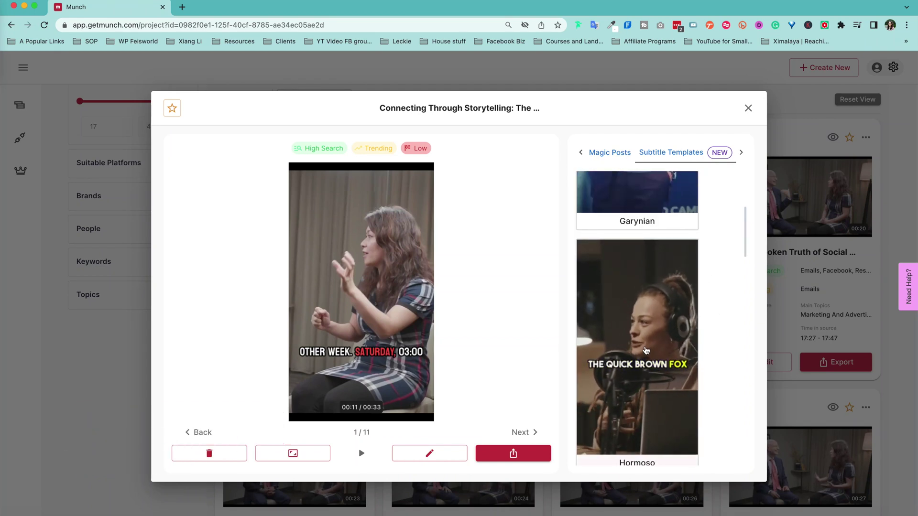
scroll(646, 350, "up", 5)
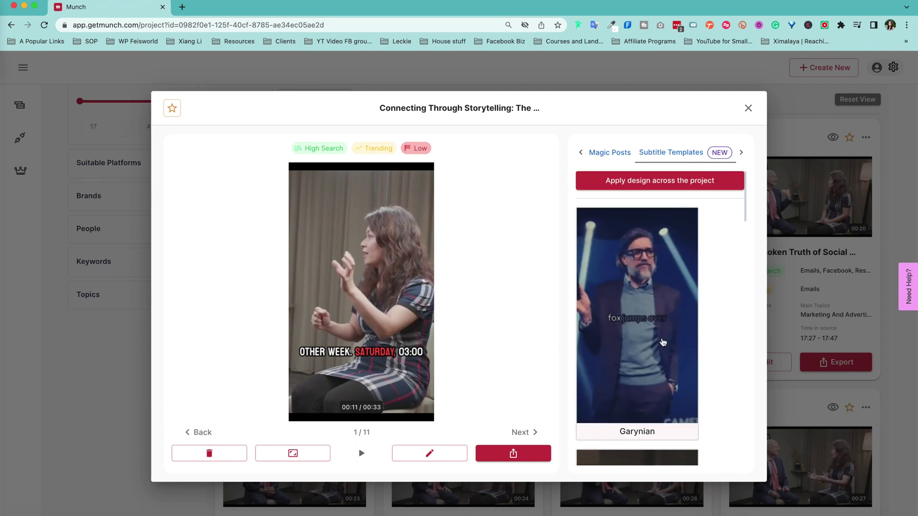
scroll(663, 341, "down", 5)
left_click(669, 294)
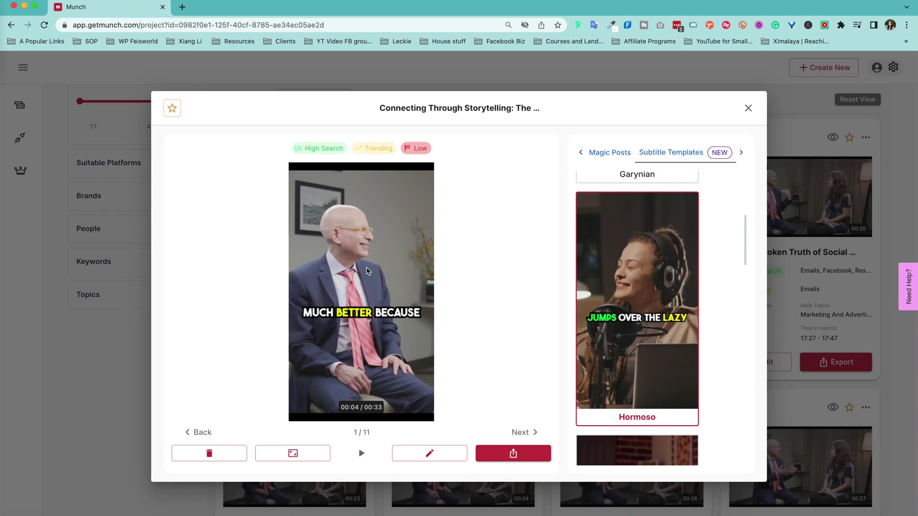
scroll(657, 353, "down", 5)
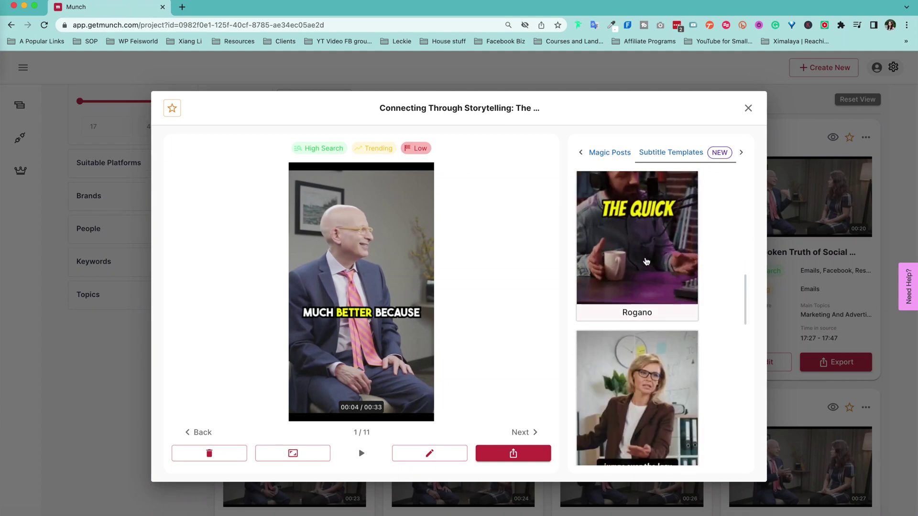
left_click(644, 310)
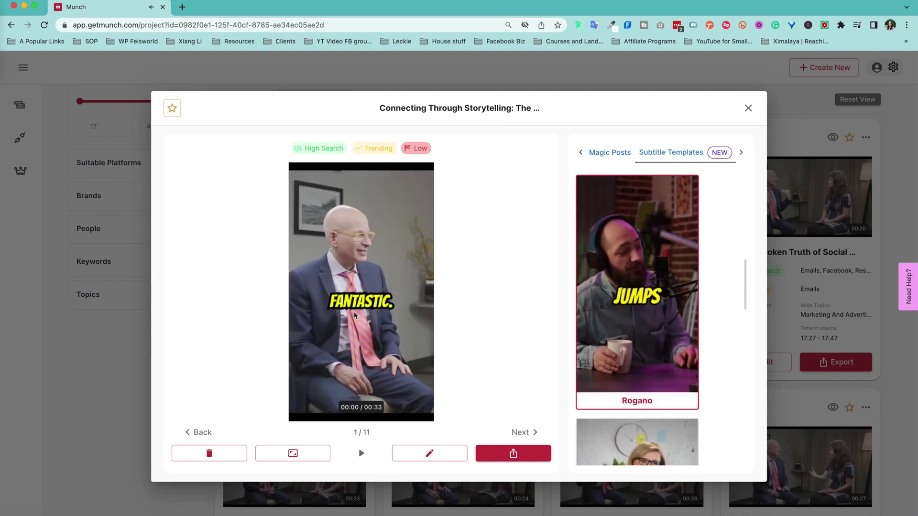
left_click(359, 454)
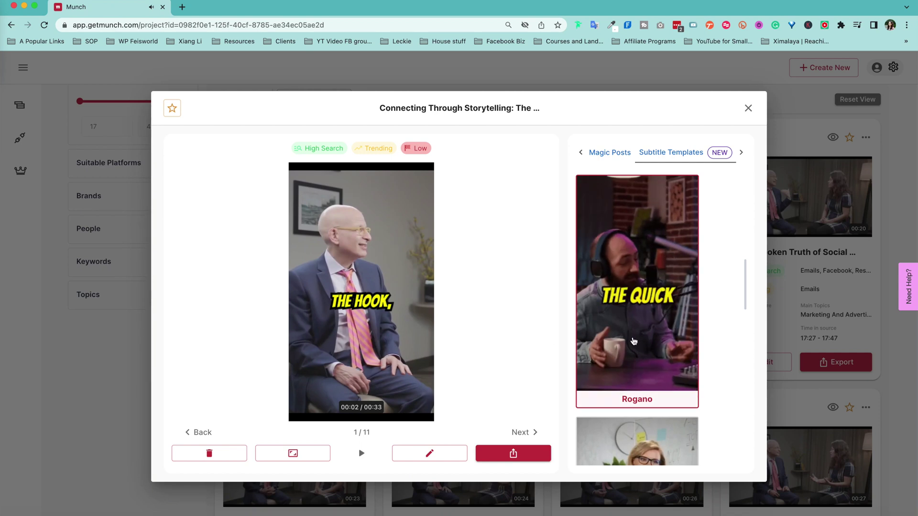
- Browse the remaining templates and side-panel tabs, then close the clip preview
scroll(638, 328, "down", 2)
scroll(688, 292, "down", 2)
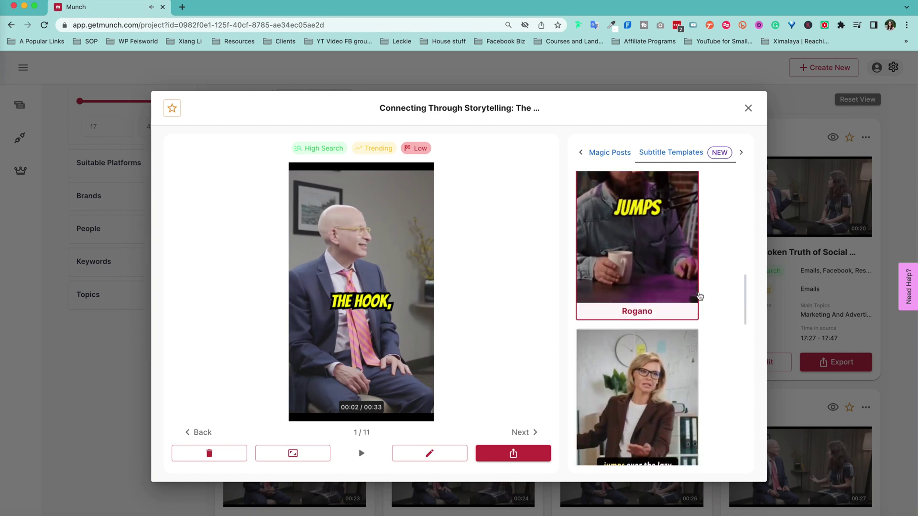
scroll(646, 240, "down", 3)
scroll(643, 349, "down", 4)
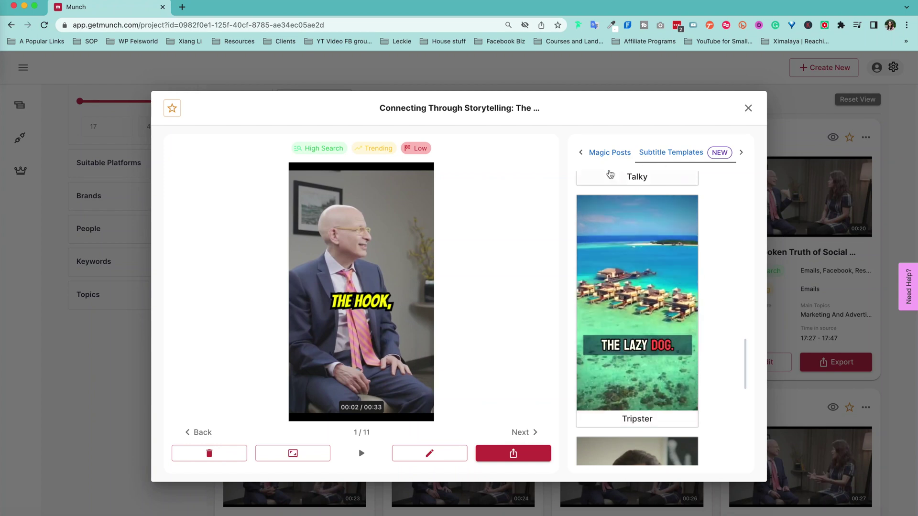
left_click(738, 155)
left_click(740, 153)
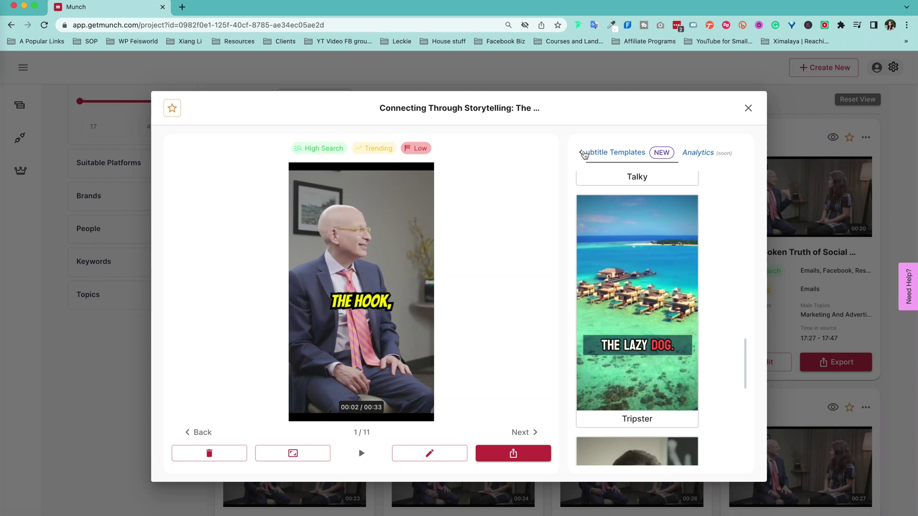
left_click(581, 152)
scroll(622, 199, "up", 10)
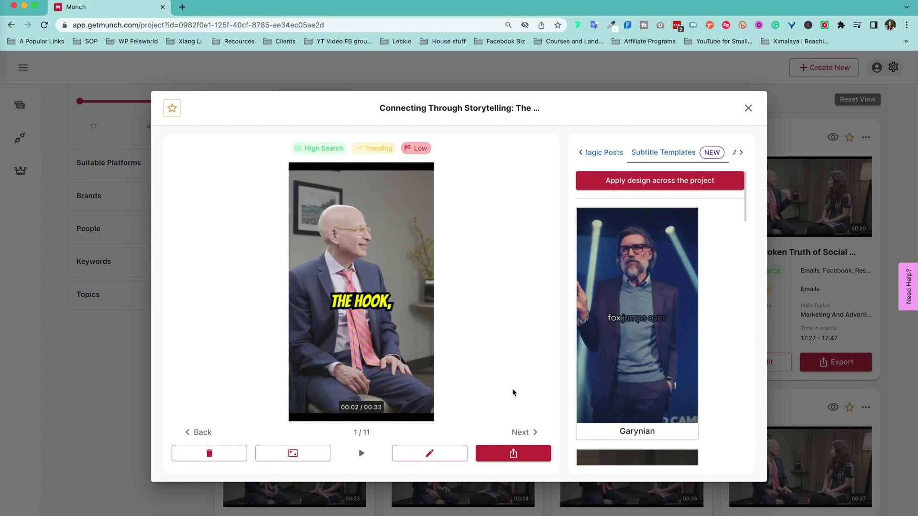
key("Escape")
- Scroll through the Seth Godin clip grid and reset the view to list all 30 clips
scroll(764, 374, "down", 2)
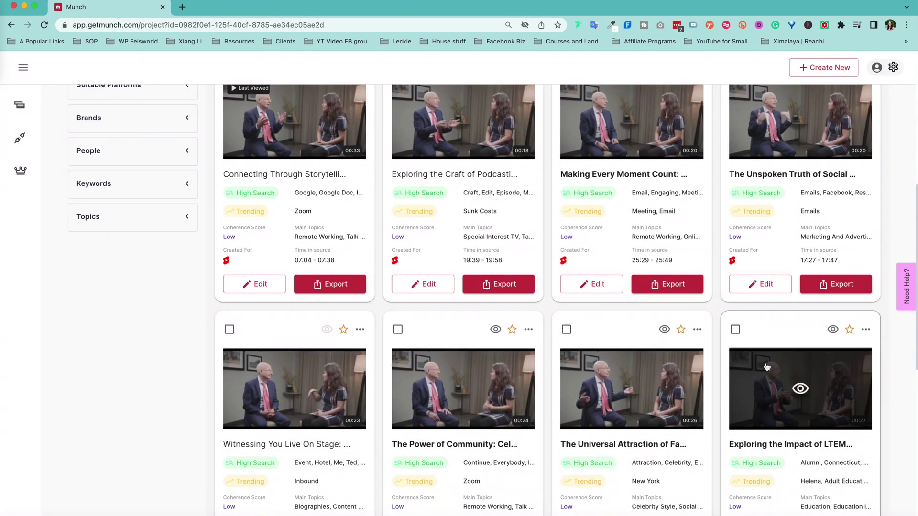
scroll(767, 366, "up", 2)
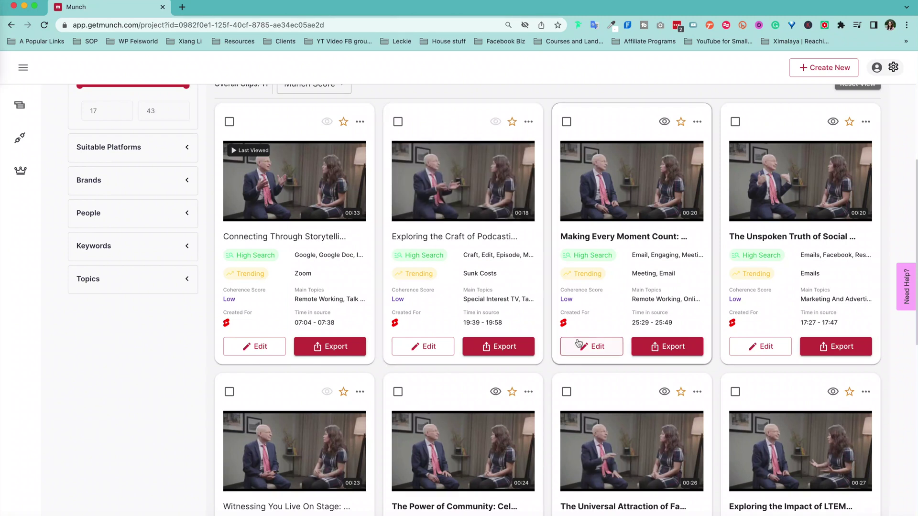
scroll(736, 429, "down", 3)
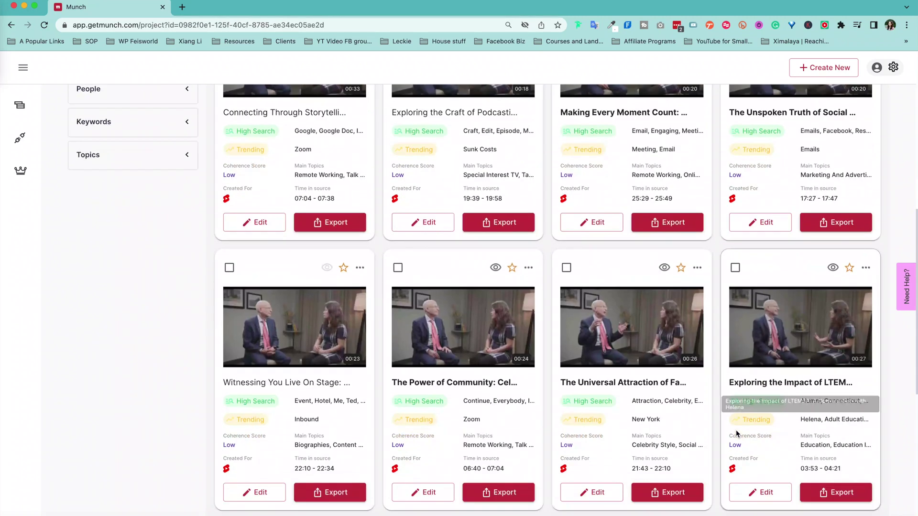
scroll(737, 429, "down", 2)
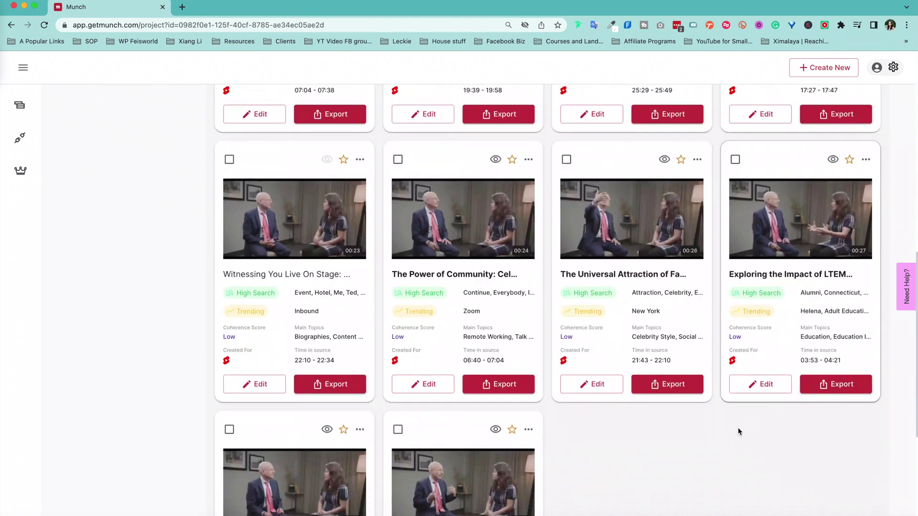
scroll(738, 427, "up", 10)
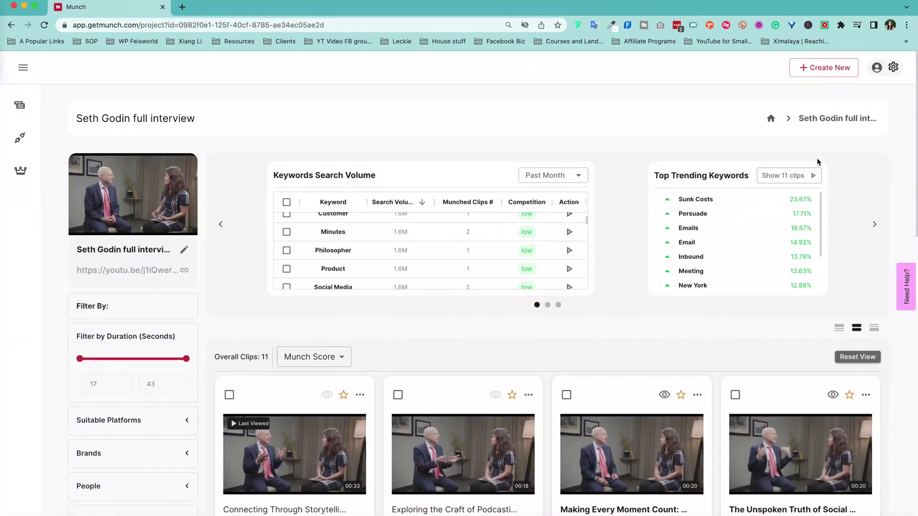
scroll(298, 395, "down", 3)
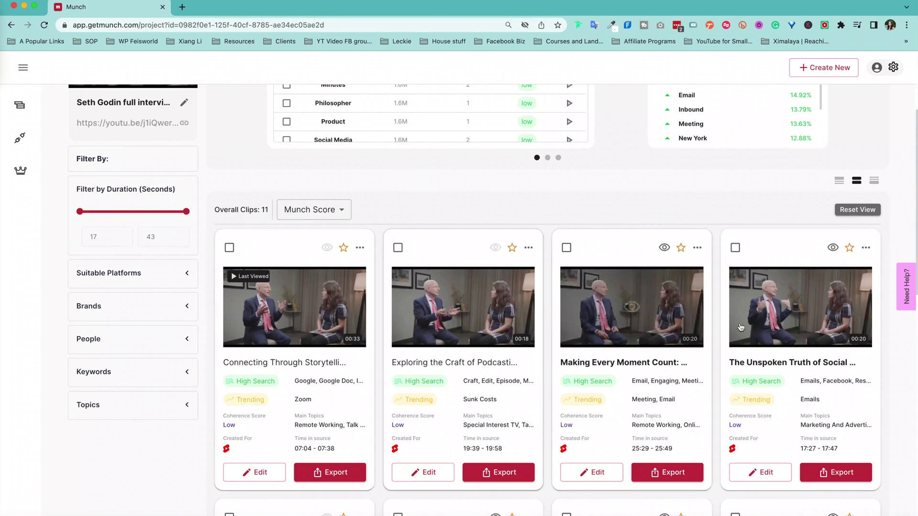
scroll(669, 316, "up", 3)
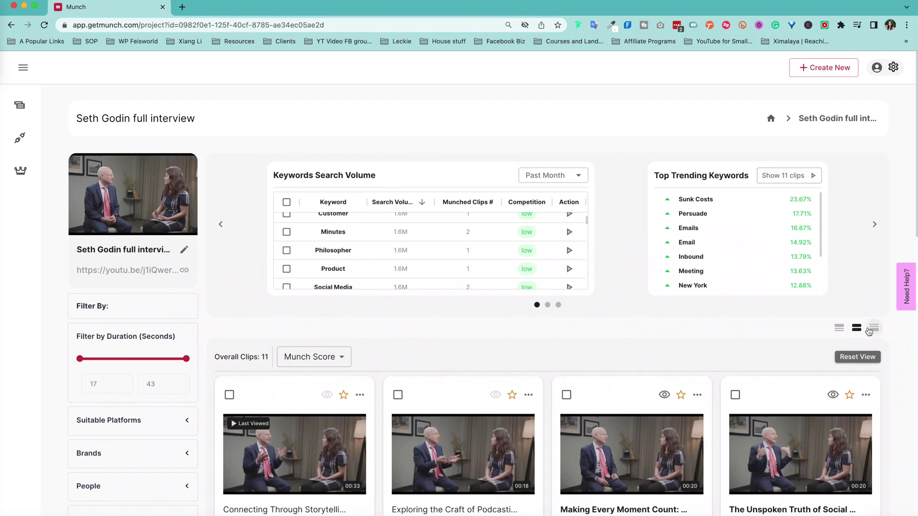
left_click(863, 359)
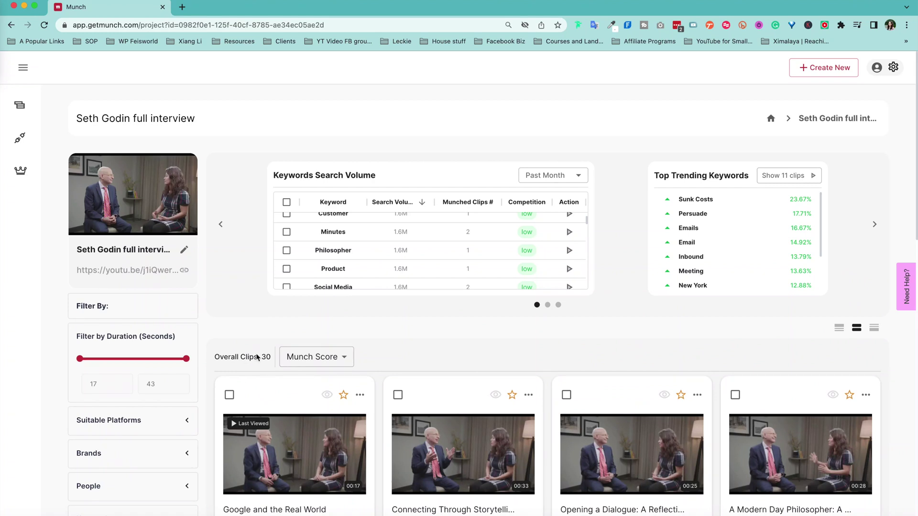
- Browse the 30 clip cards, then close the 'Google and the Real World' preview
scroll(406, 298, "down", 5)
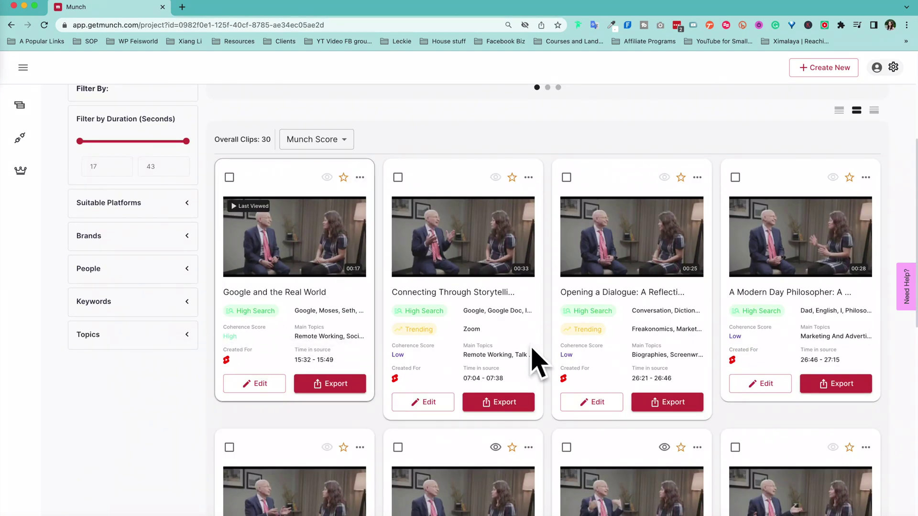
scroll(582, 364, "down", 2)
scroll(582, 290, "down", 2)
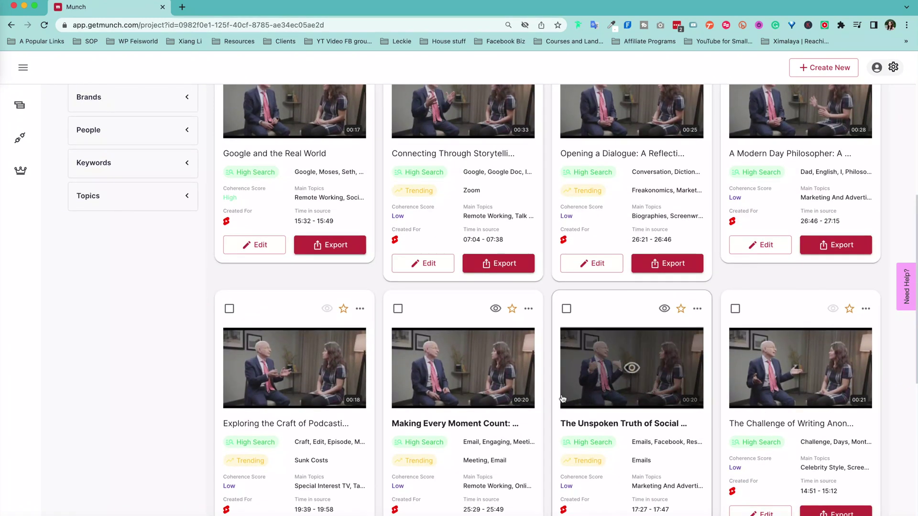
scroll(572, 384, "down", 7)
scroll(554, 391, "up", 10)
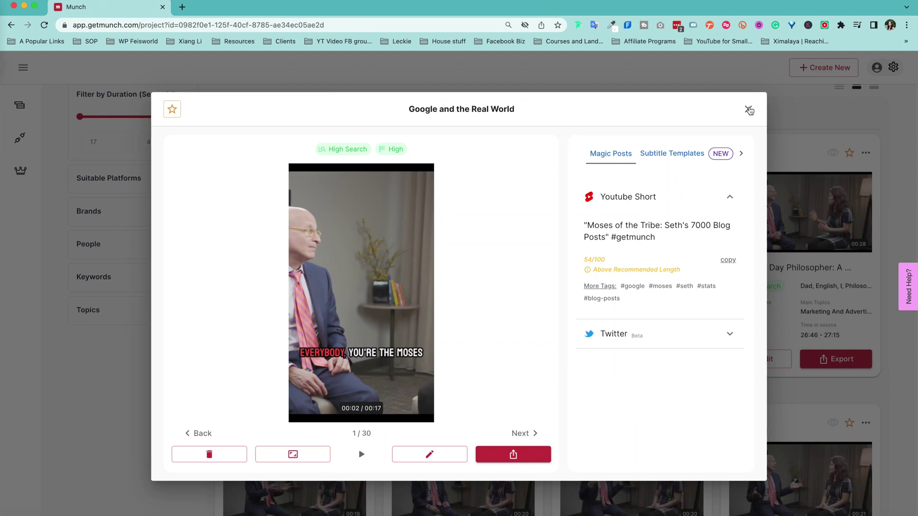
left_click(748, 110)
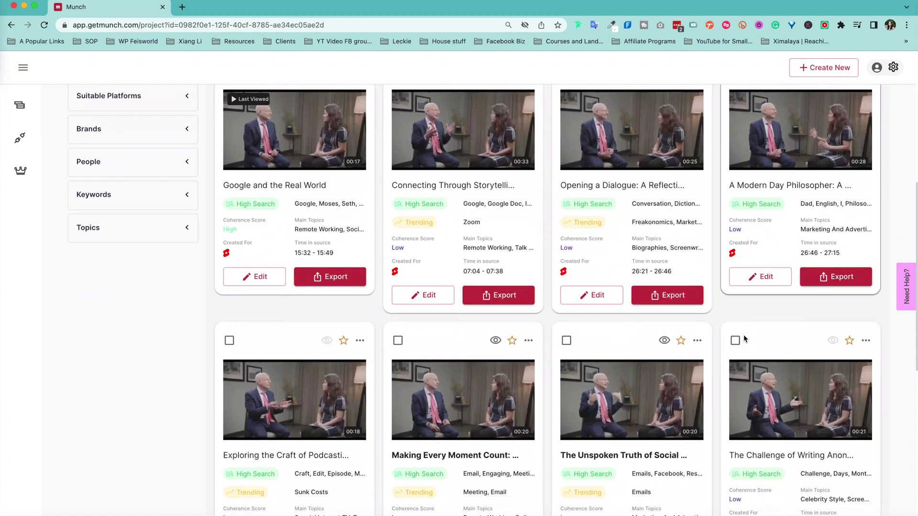
- Find the 'Making Every Moment Count' card in the grid and open its preview
scroll(774, 329, "down", 4)
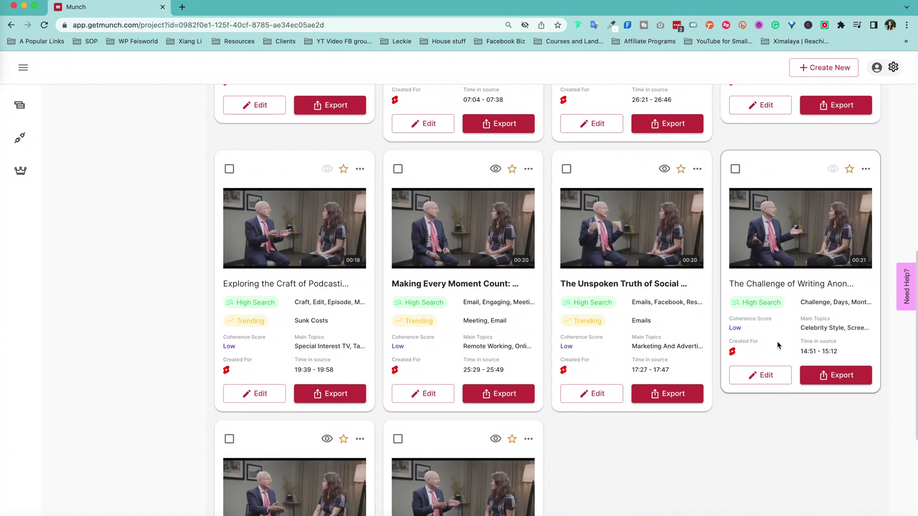
scroll(692, 463, "down", 3)
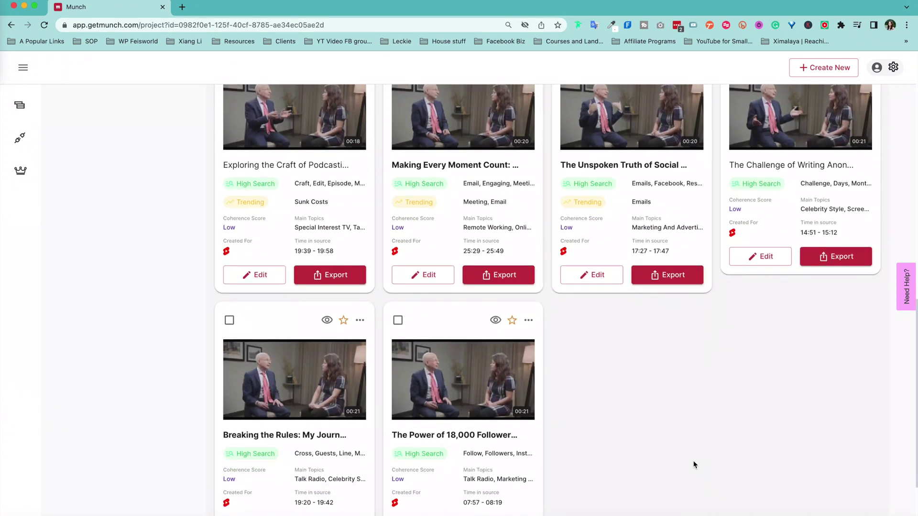
scroll(694, 464, "up", 2)
scroll(622, 335, "up", 2)
scroll(554, 321, "down", 1)
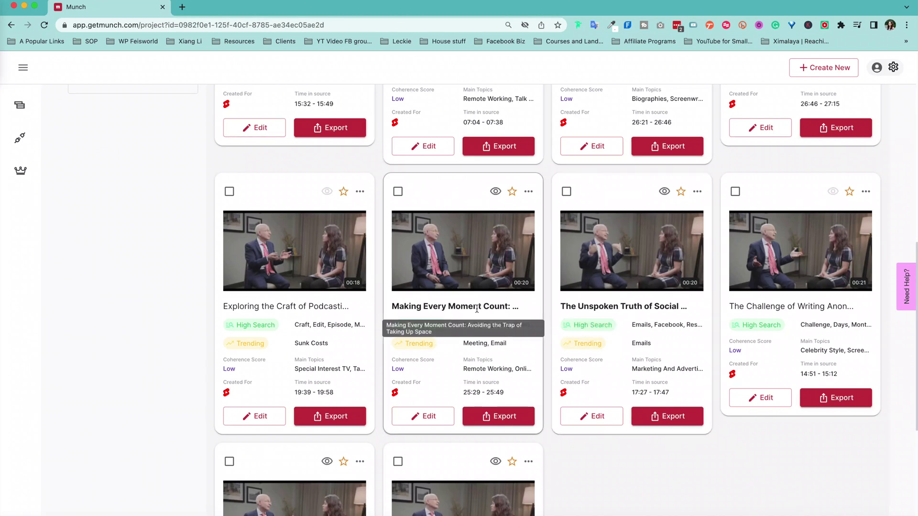
mouse_move(625, 252)
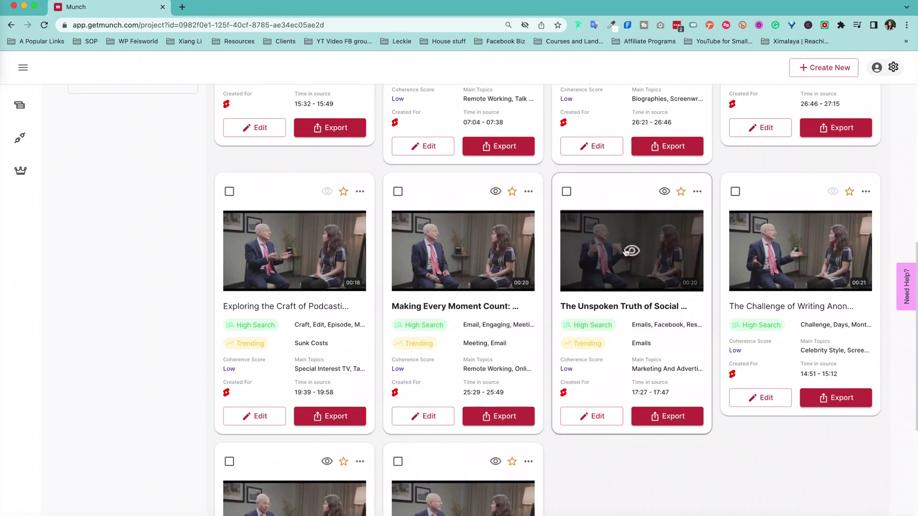
left_click(463, 251)
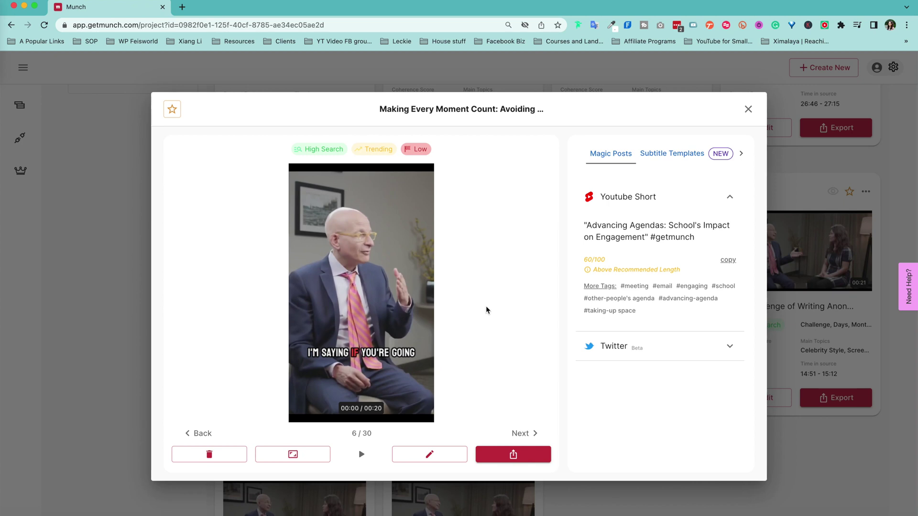
- Dismiss the 'Making Every Moment Count' preview modal
left_click(748, 109)
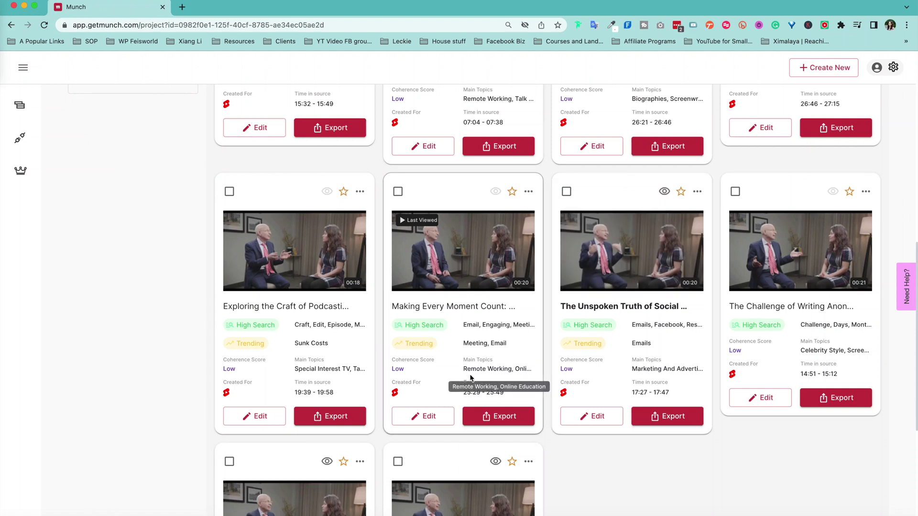
- Preview 'The Unspoken Truth of Social Media', play it to 00:04, and open it in the editor
mouse_move(442, 369)
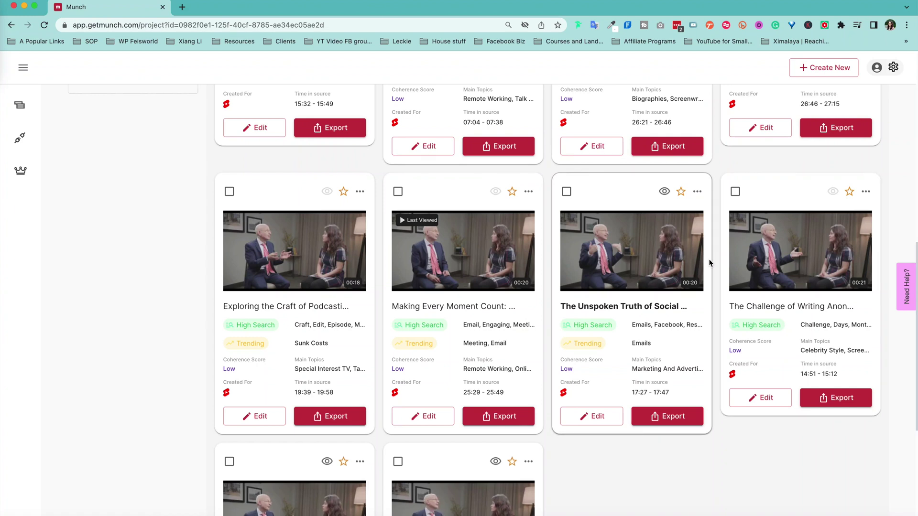
left_click(624, 249)
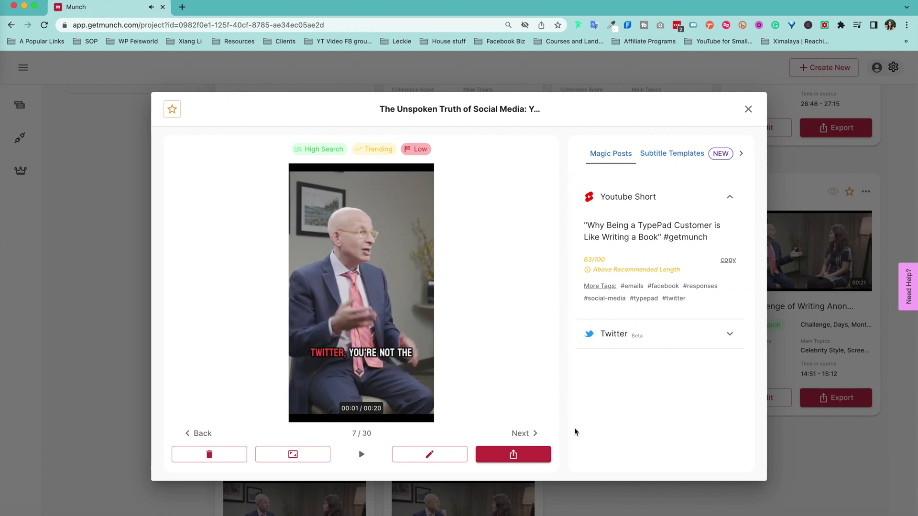
key("XF86AudioRaiseVolume")
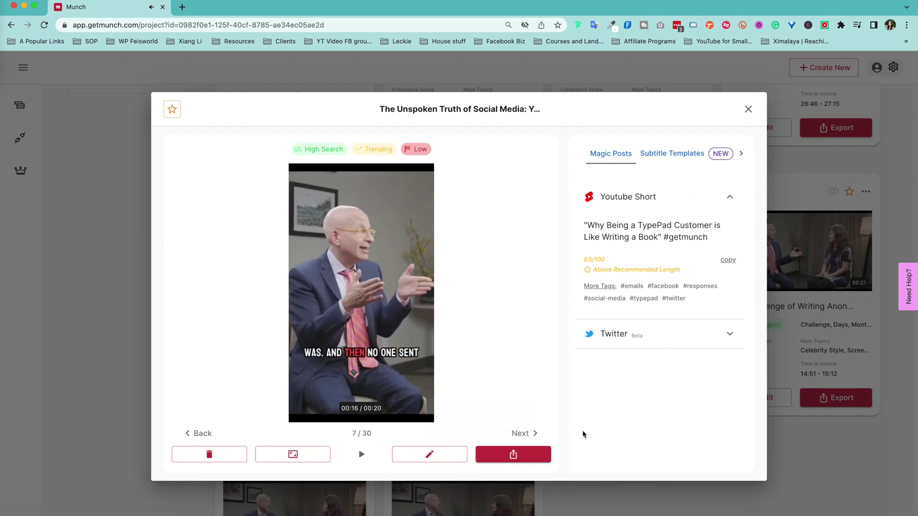
left_click(362, 455)
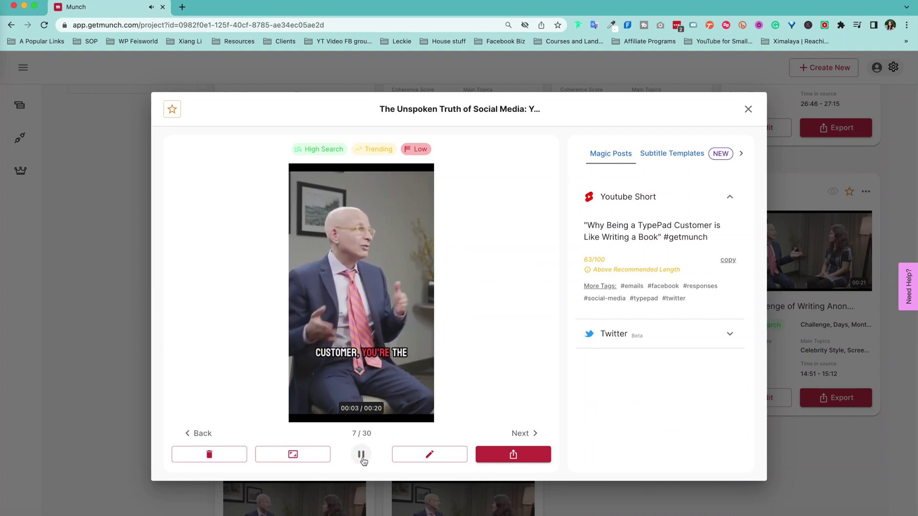
left_click(362, 455)
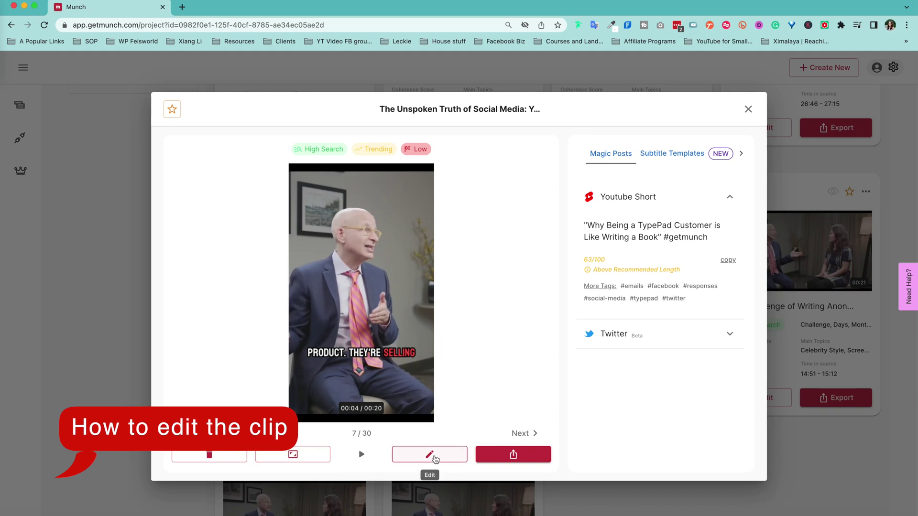
left_click(432, 458)
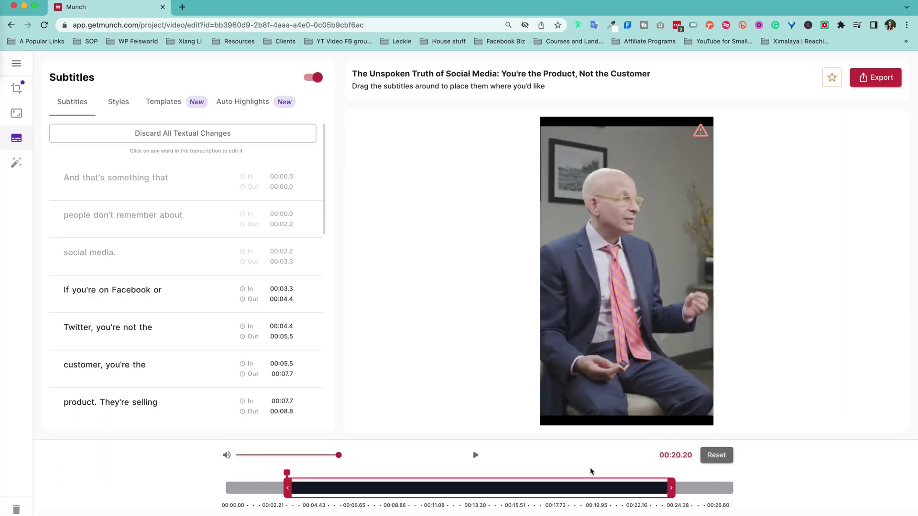
- Extend the clip's end point slightly and select 'not' in the 'Twitter, you're not the' subtitle
mouse_move(669, 489)
left_mouse_down()
mouse_move(683, 488)
mouse_move(671, 488)
left_mouse_up()
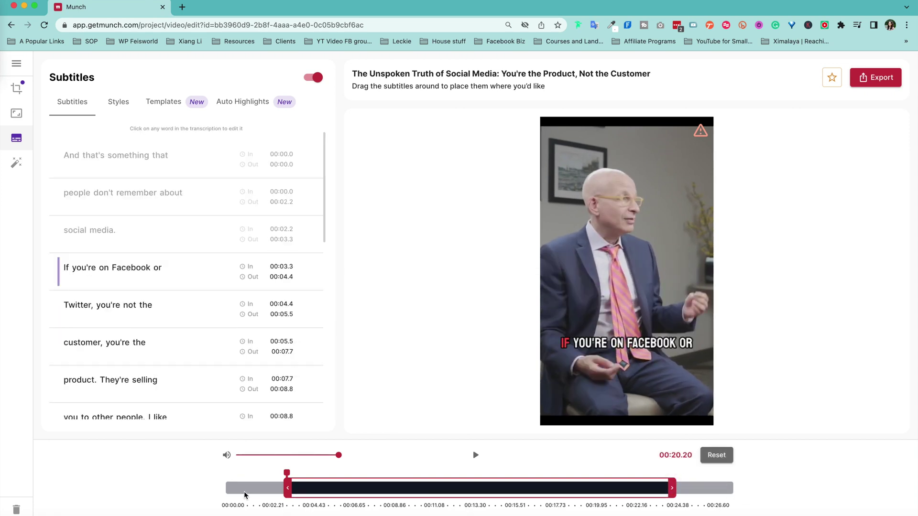
mouse_move(700, 139)
left_click_drag(672, 487, 678, 488)
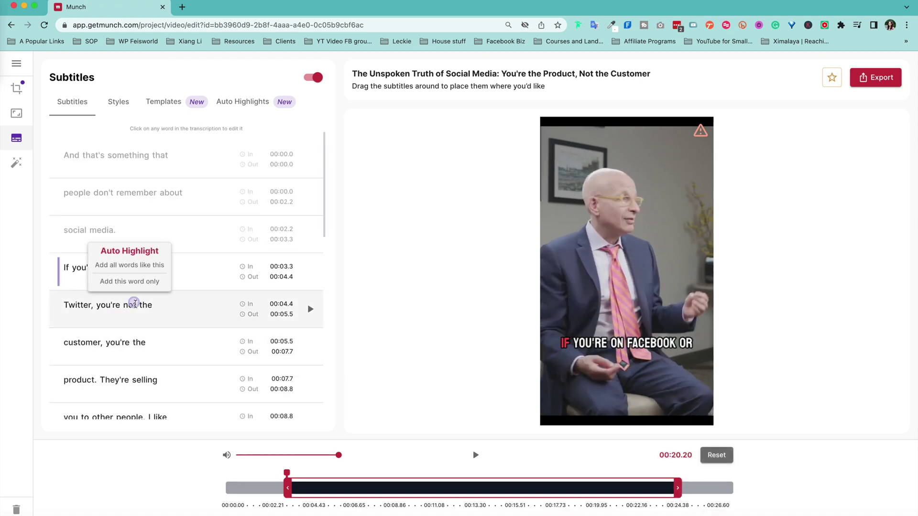
left_click(135, 303)
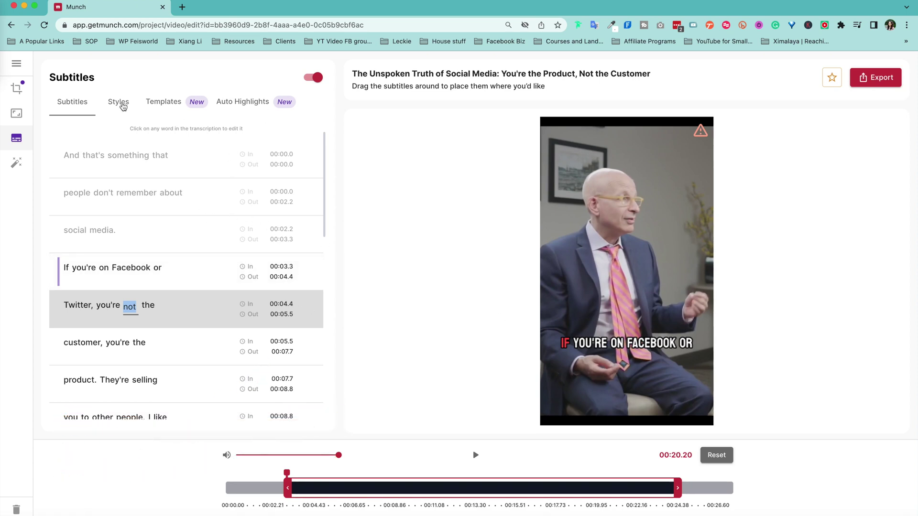
- Review subtitle Styles and Templates, bring up Auto Highlights, and star the clip as a favourite
left_click(118, 105)
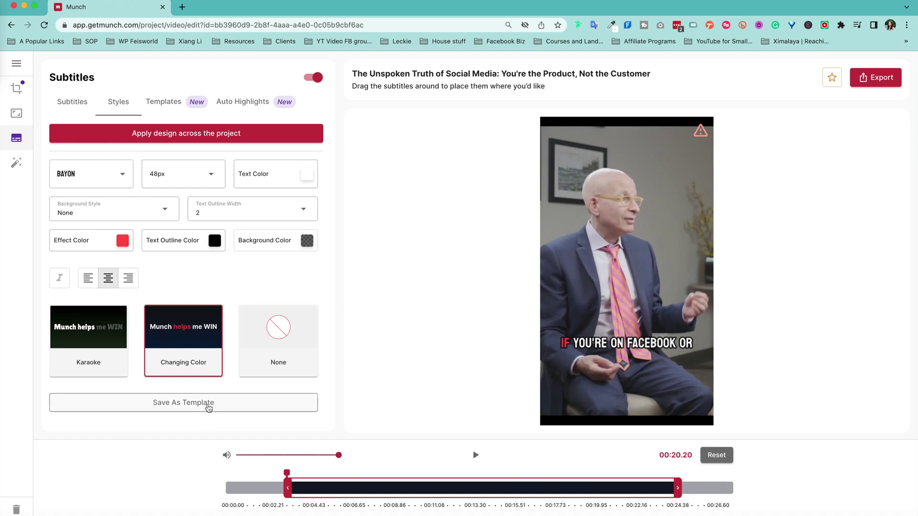
left_click(171, 100)
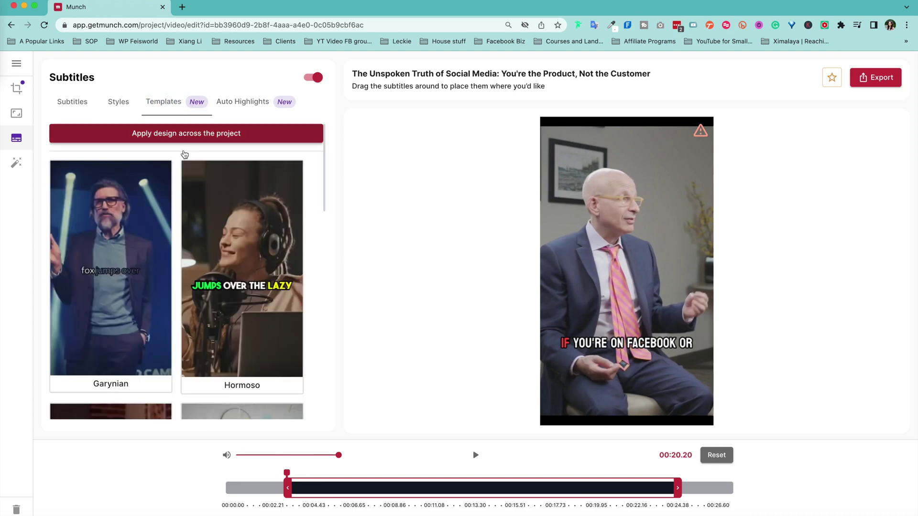
scroll(206, 161, "down", 5)
scroll(227, 161, "up", 5)
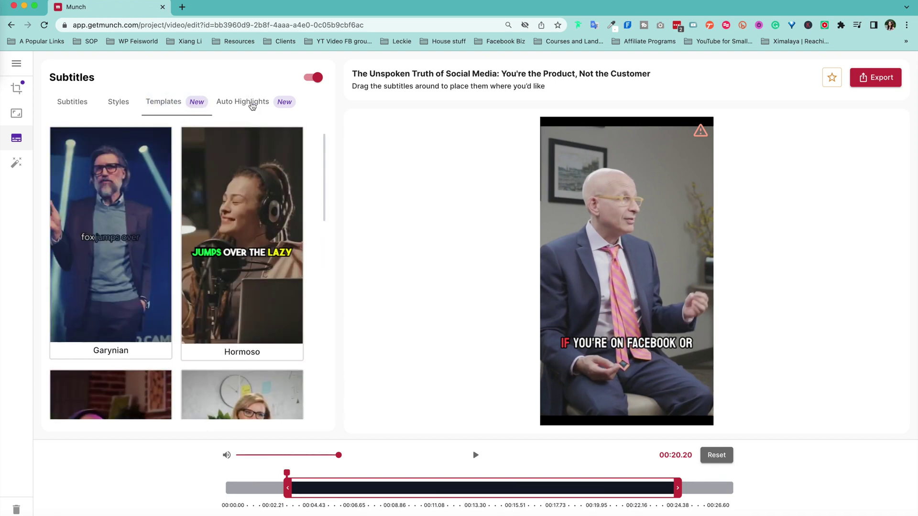
left_click(252, 102)
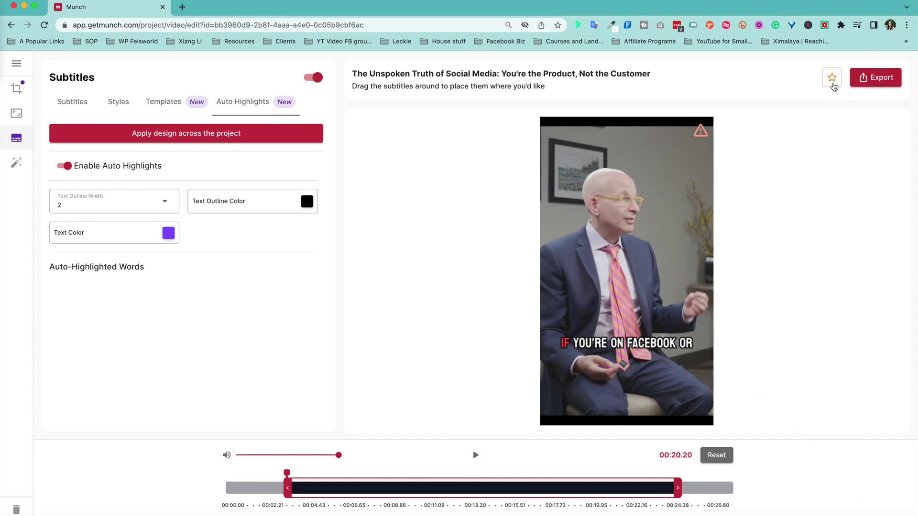
left_click(832, 78)
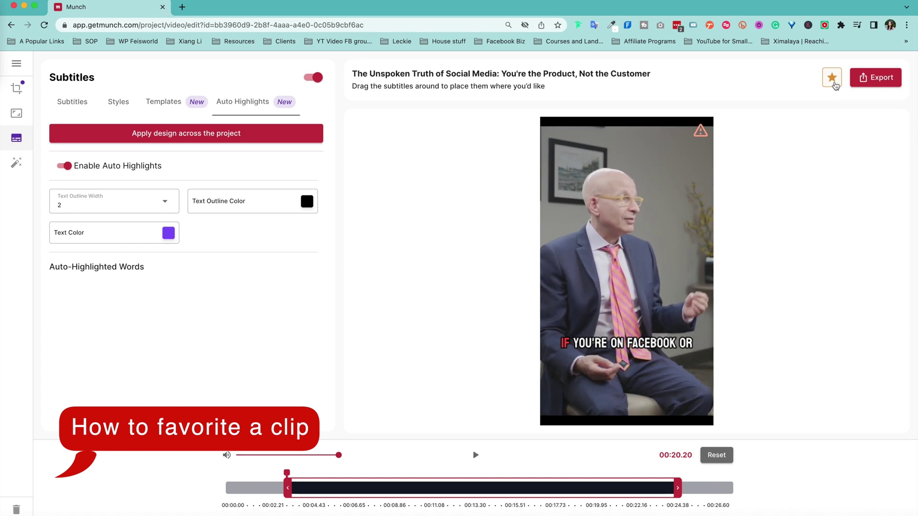
- Export the clip and download it as an MP4 file
left_click(878, 80)
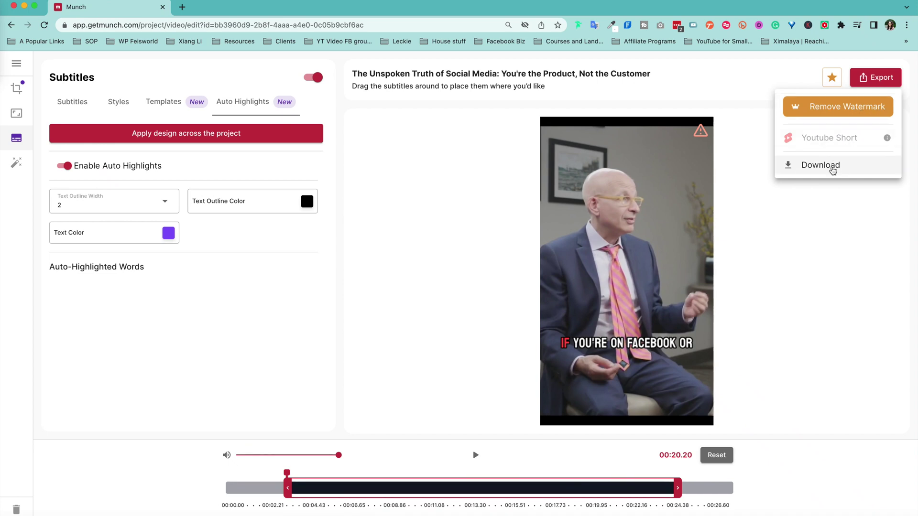
left_click(831, 167)
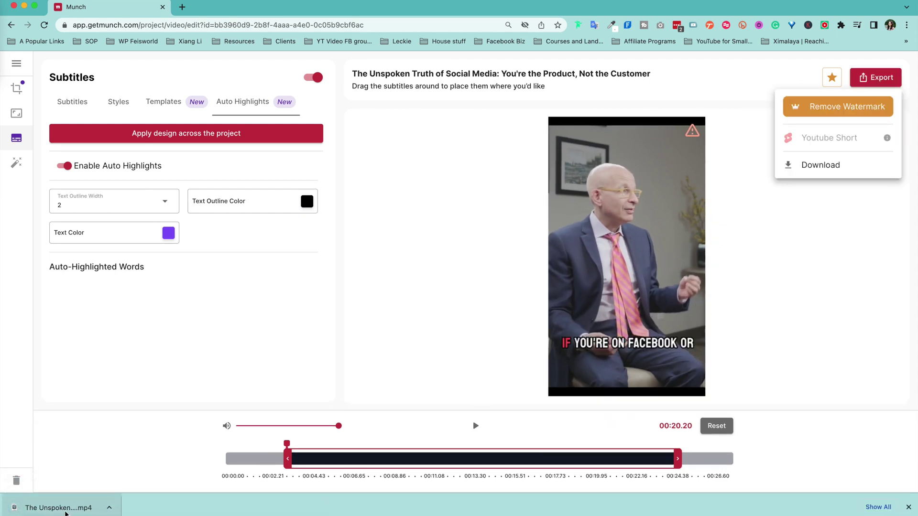
- Play the downloaded MP4 in QuickTime, shrinking and repositioning the player window
left_click(75, 512)
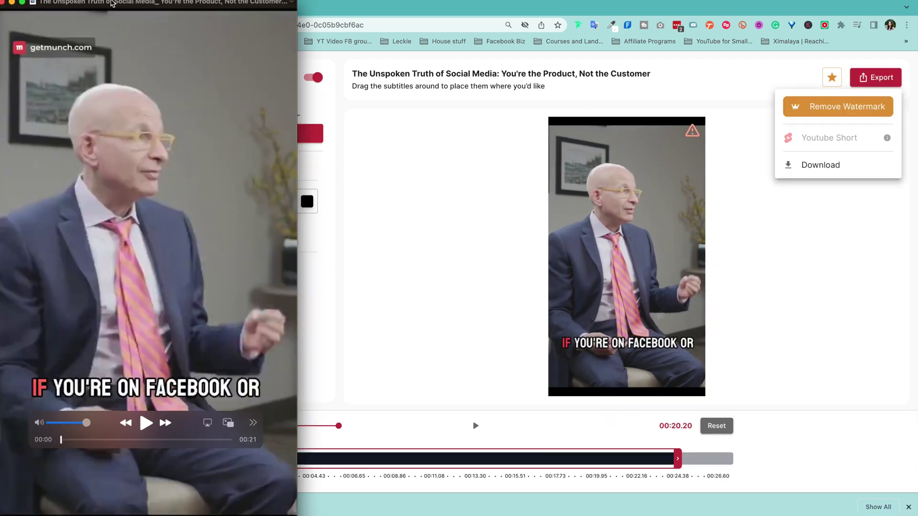
left_click_drag(124, 2, 395, 2)
left_click(422, 422)
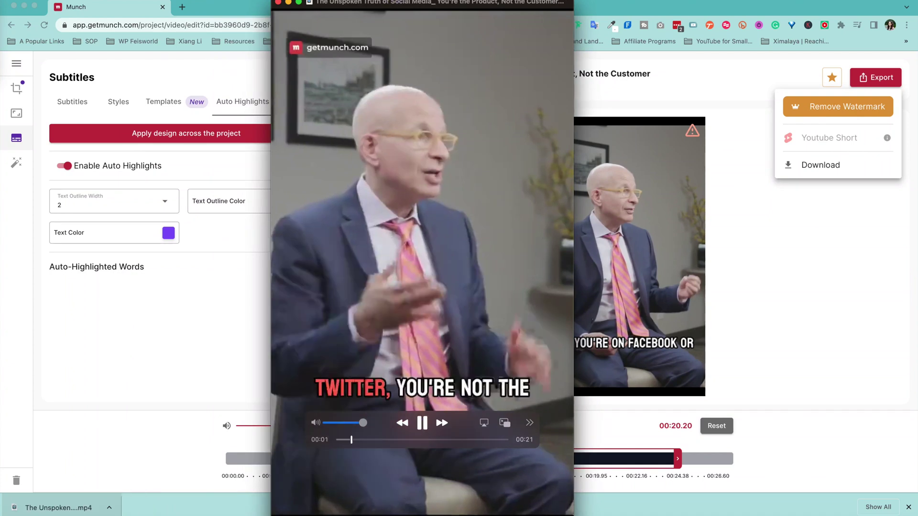
left_click_drag(573, 387, 449, 297)
left_click_drag(363, 4, 398, 63)
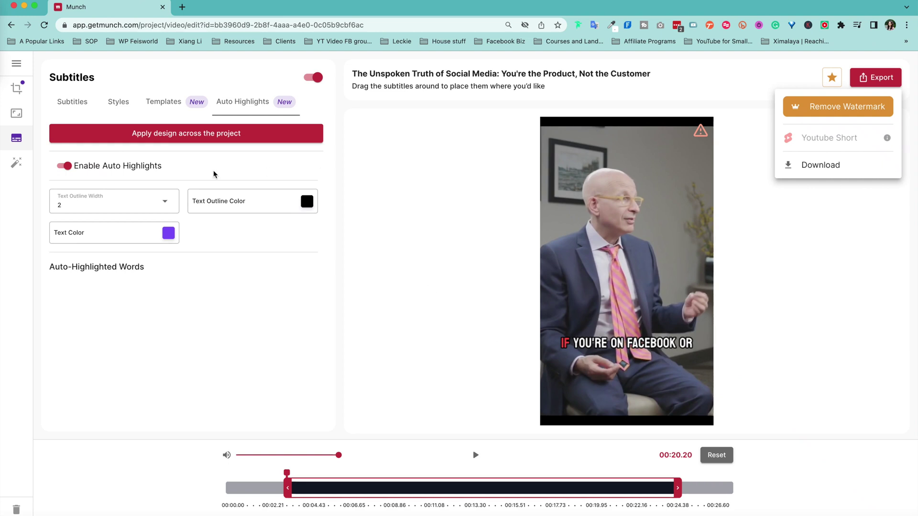
- Toggle cropping to Manual-Crop and back to Auto-Crop, then leave the editor via Back
left_click(13, 89)
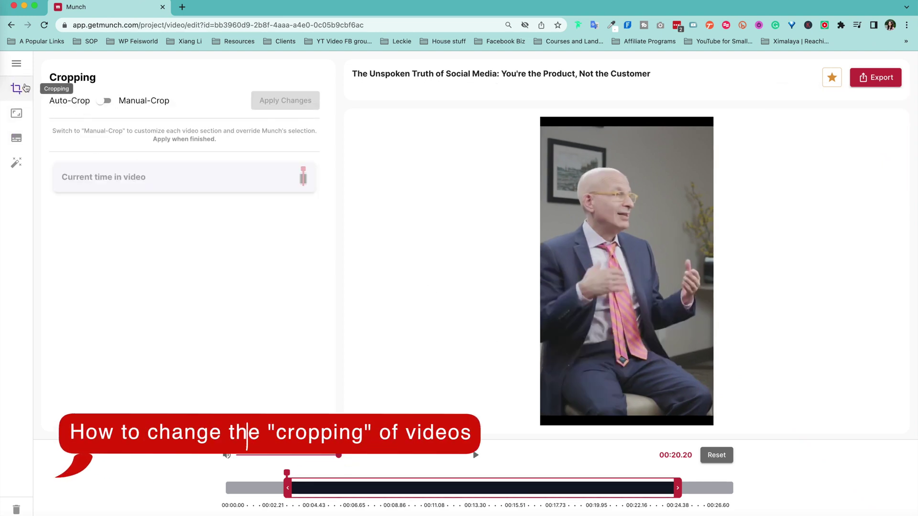
left_click(103, 101)
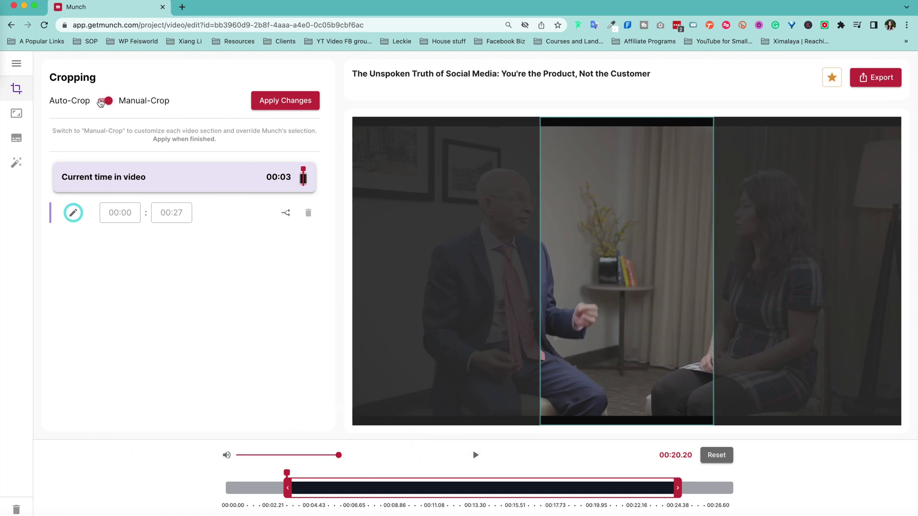
left_click(102, 101)
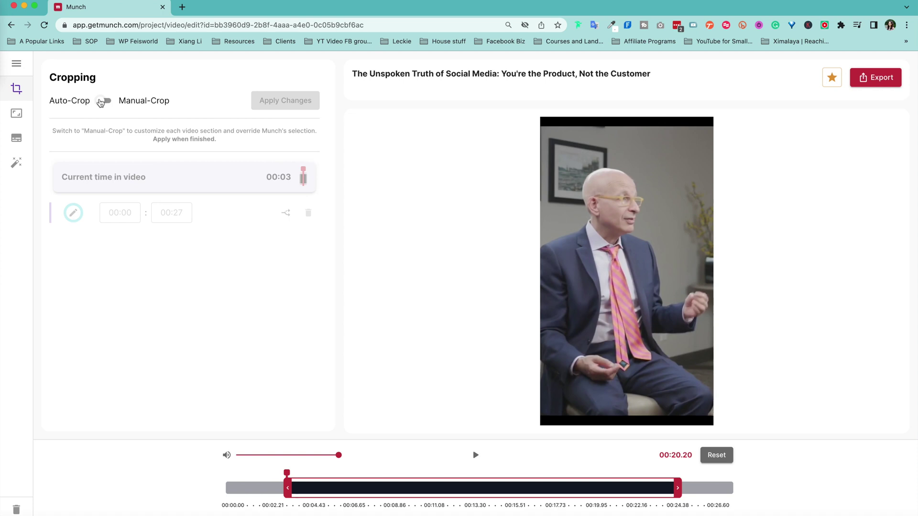
left_click(17, 64)
left_click(47, 98)
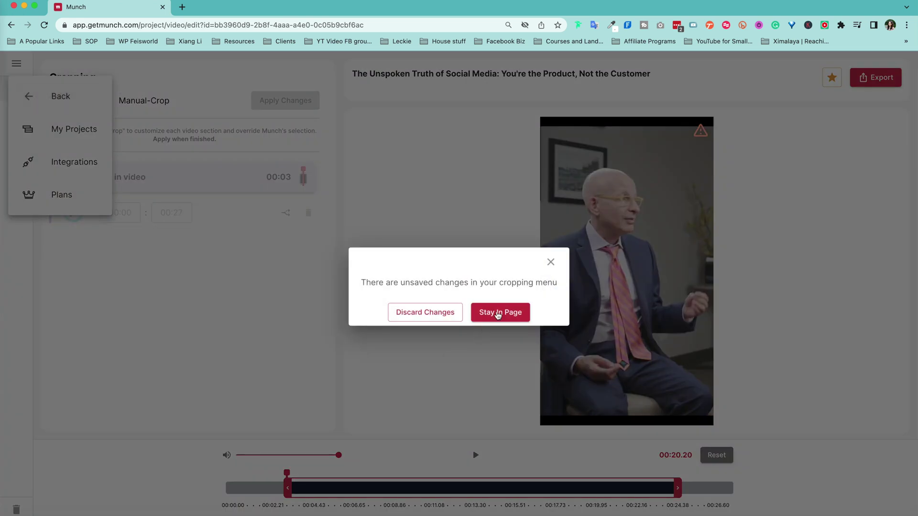
- Discard the cropping changes and keep the clip list sorted by Munch Score
left_click(434, 312)
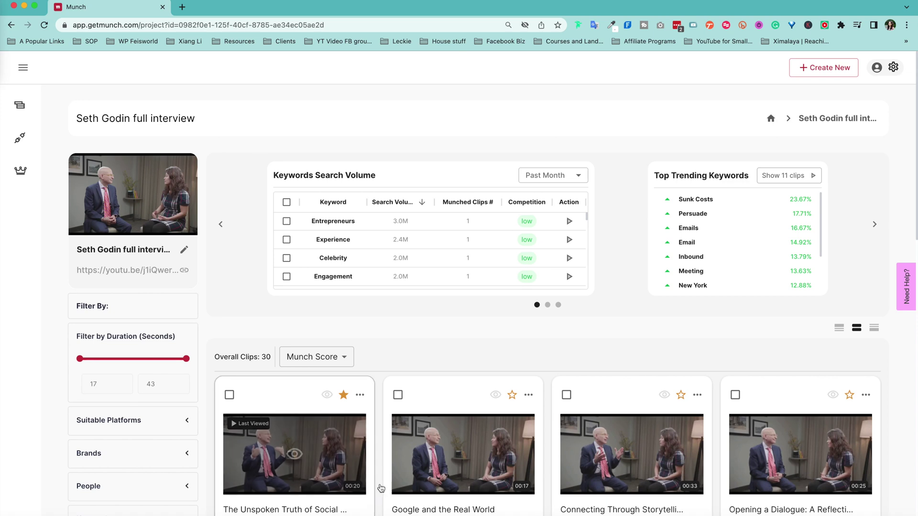
scroll(463, 421, "down", 1)
left_click(316, 313)
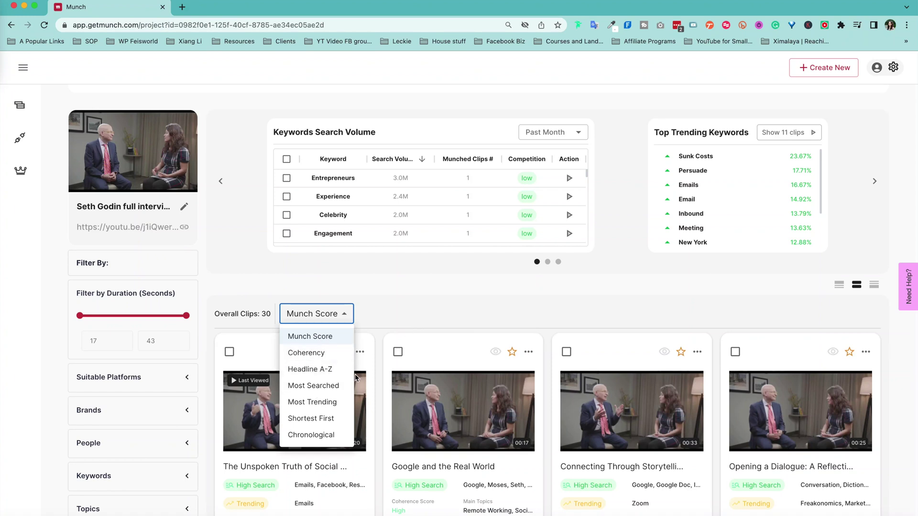
left_click(463, 321)
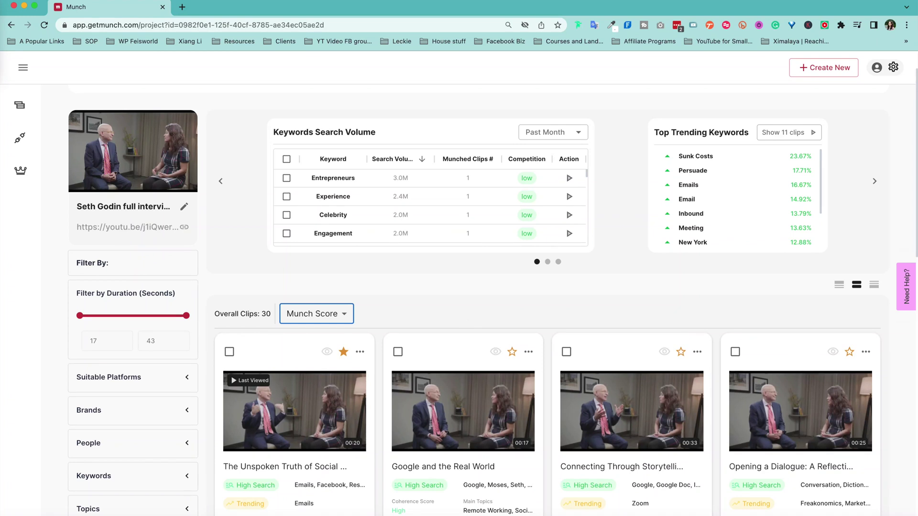
- Collapse the keyword and trending panels so clip cards show fully, and expand the sidebar
left_click(839, 284)
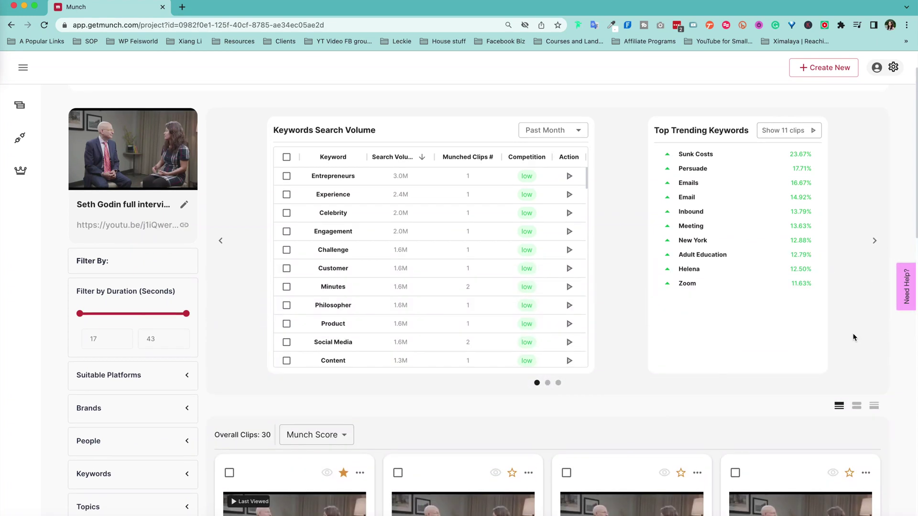
left_click(874, 405)
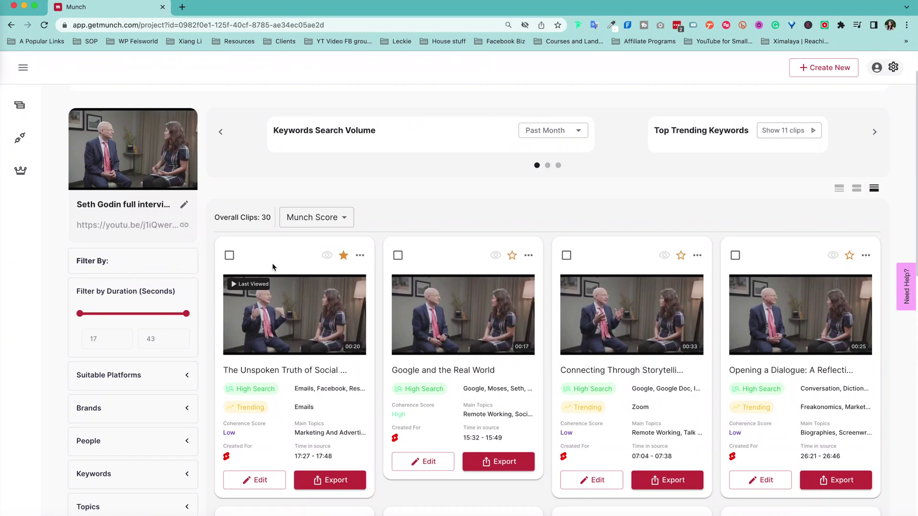
left_click(27, 70)
- Go to the Integrations page from the sidebar
left_click(66, 137)
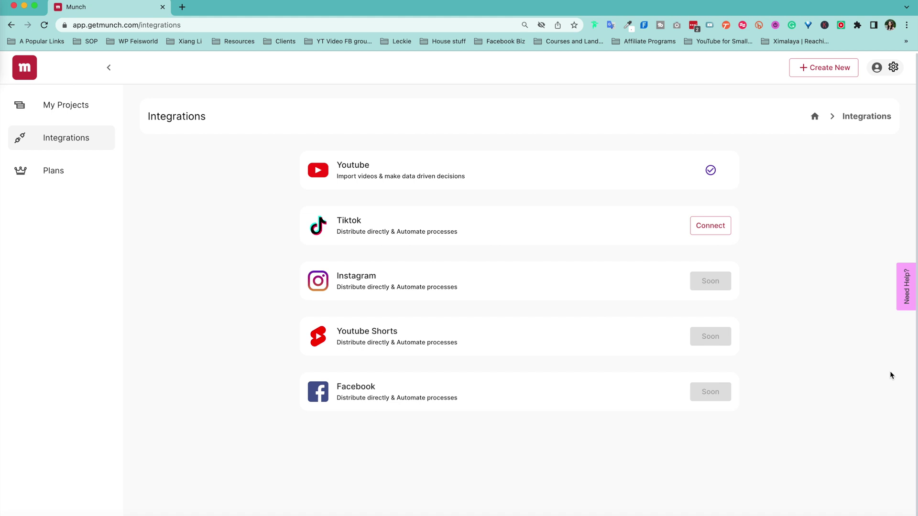
- On Plans, compare annual pricing, then show monthly Pro $49, Elite $116, Ultimate $220
left_click(58, 179)
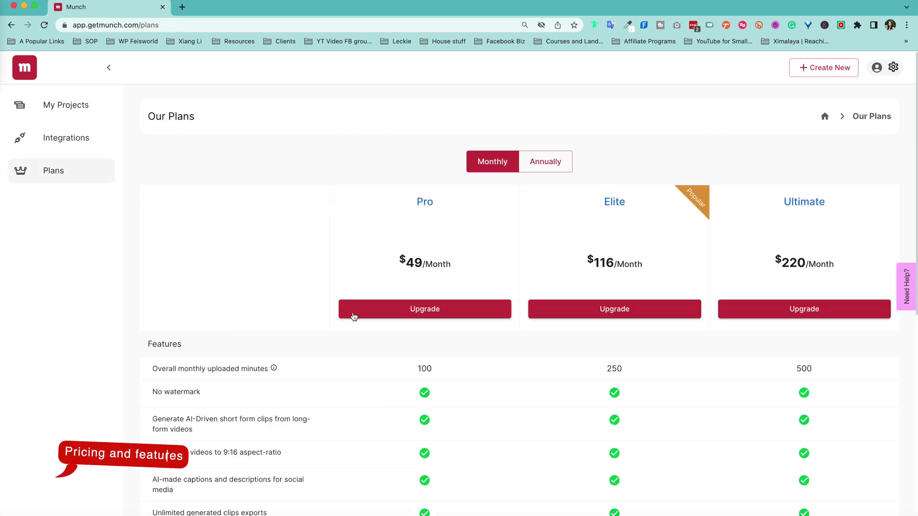
scroll(803, 420, "down", 1)
left_click(545, 149)
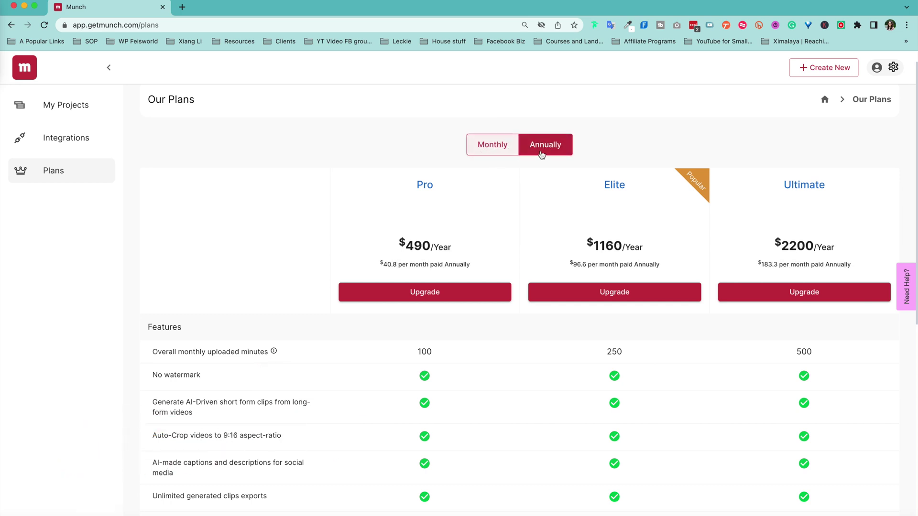
left_click(493, 144)
scroll(908, 389, "down", 5)
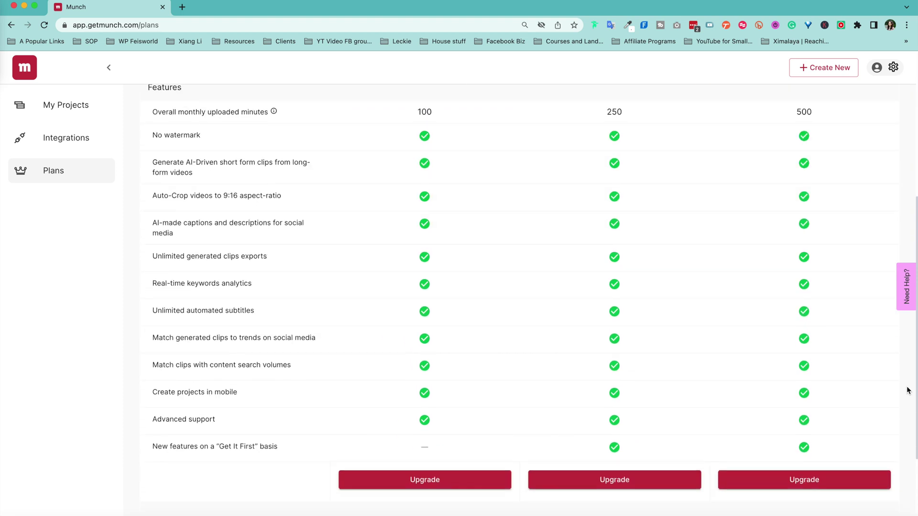
scroll(908, 390, "down", 3)
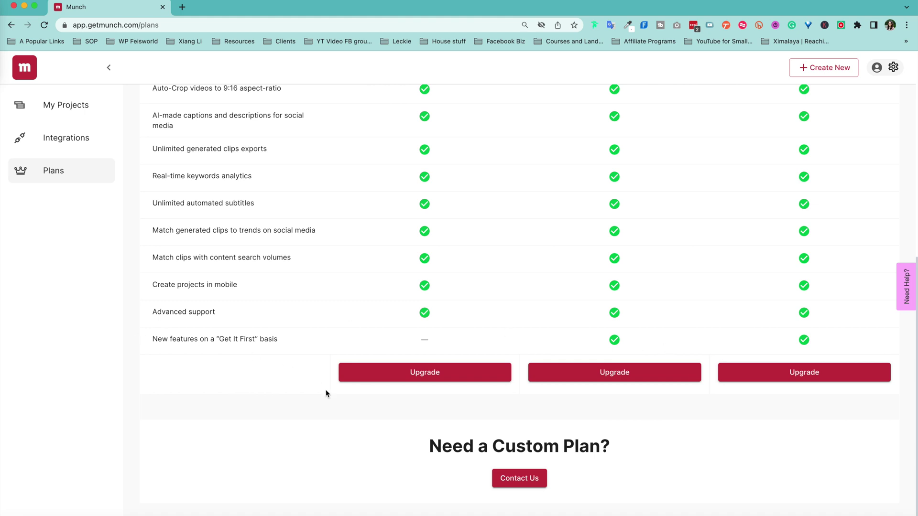
scroll(339, 413, "up", 8)
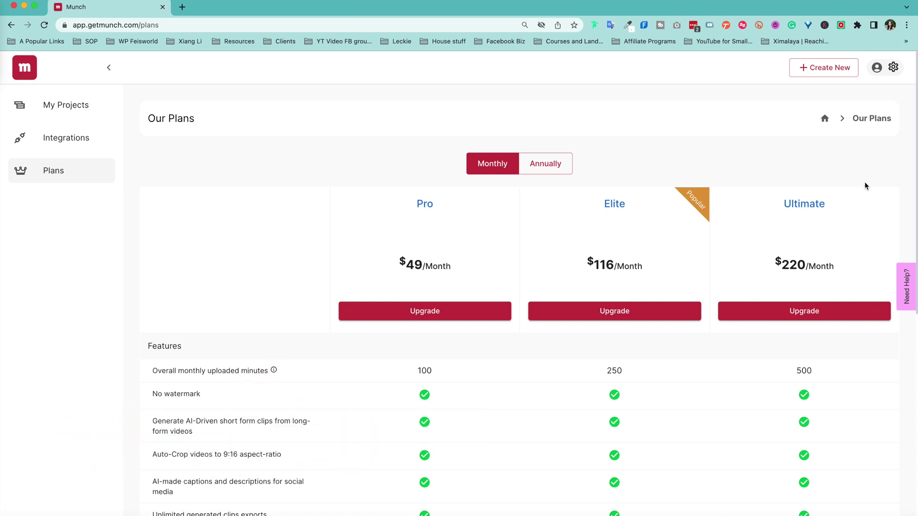
scroll(865, 185, "down", 2)
scroll(867, 185, "down", 1)
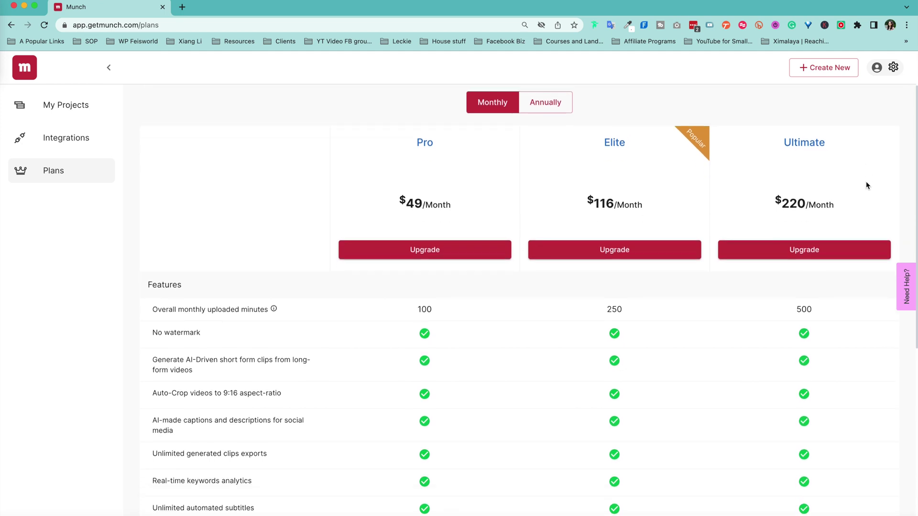